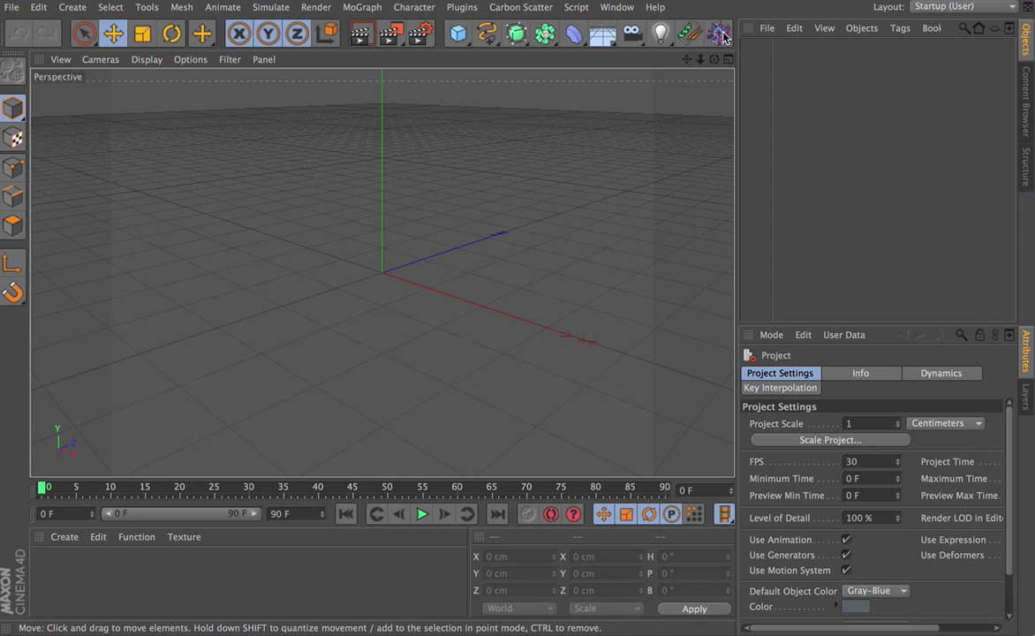
- Open the autoFill v0.5.423 Viewer window from the top toolbar icon
left_click(720, 34)
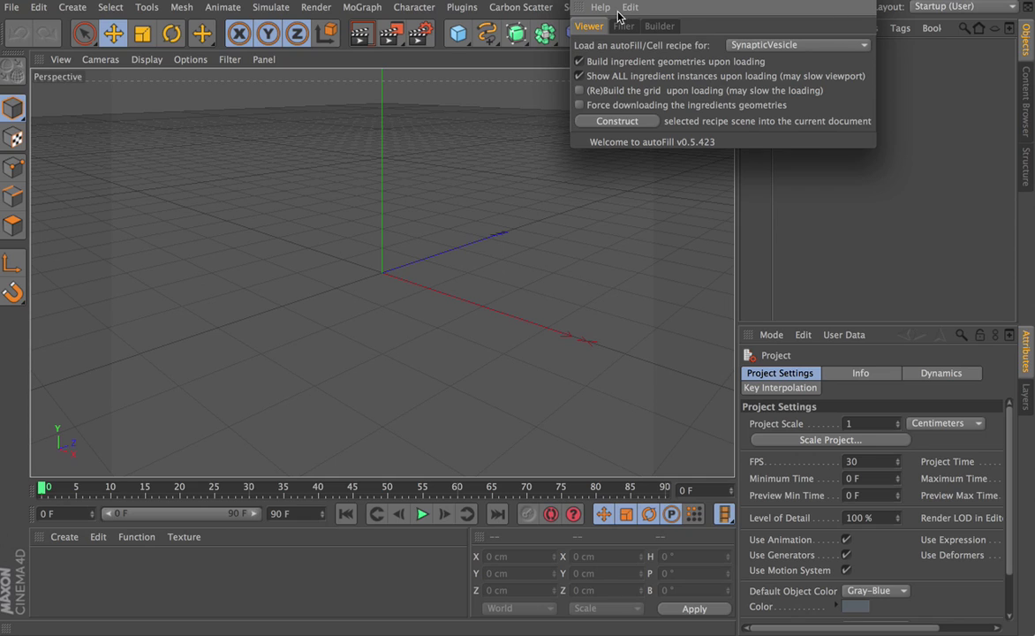
- Choose the HIV_x_x recipe and construct it into the scene
left_click(817, 46)
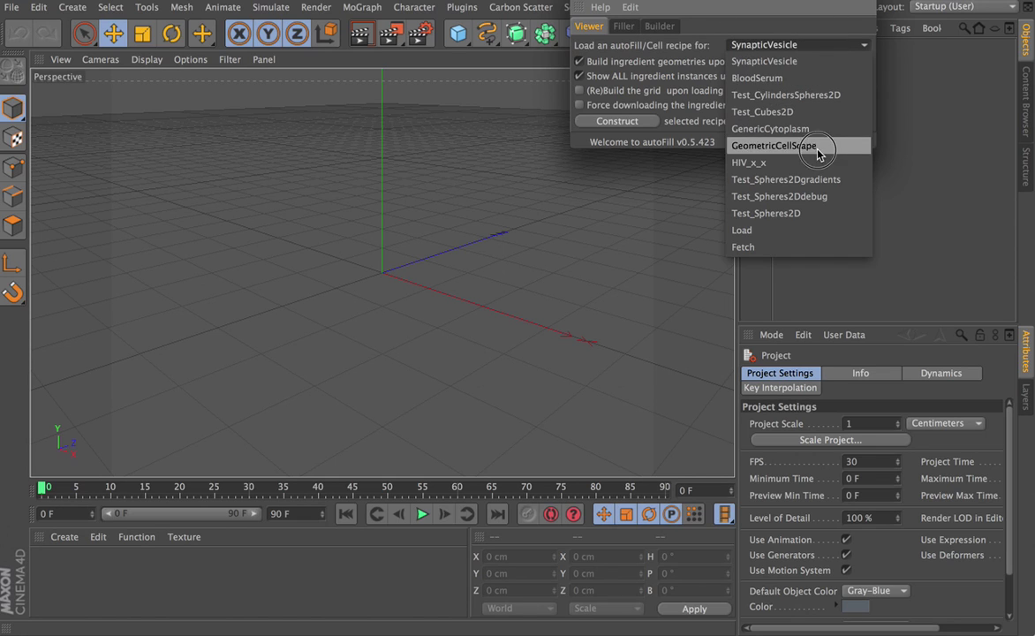
left_click(756, 162)
left_click(639, 124)
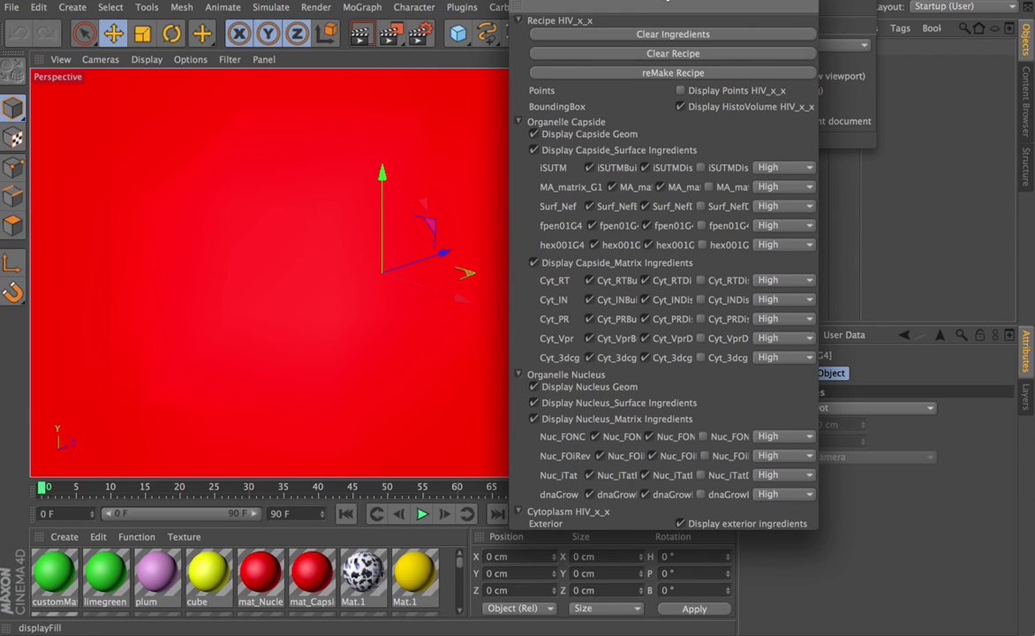
- Hide HistoVolume, Capside Geom and Nucleus Geom, then move the autoFill viewer aside
left_click(680, 106)
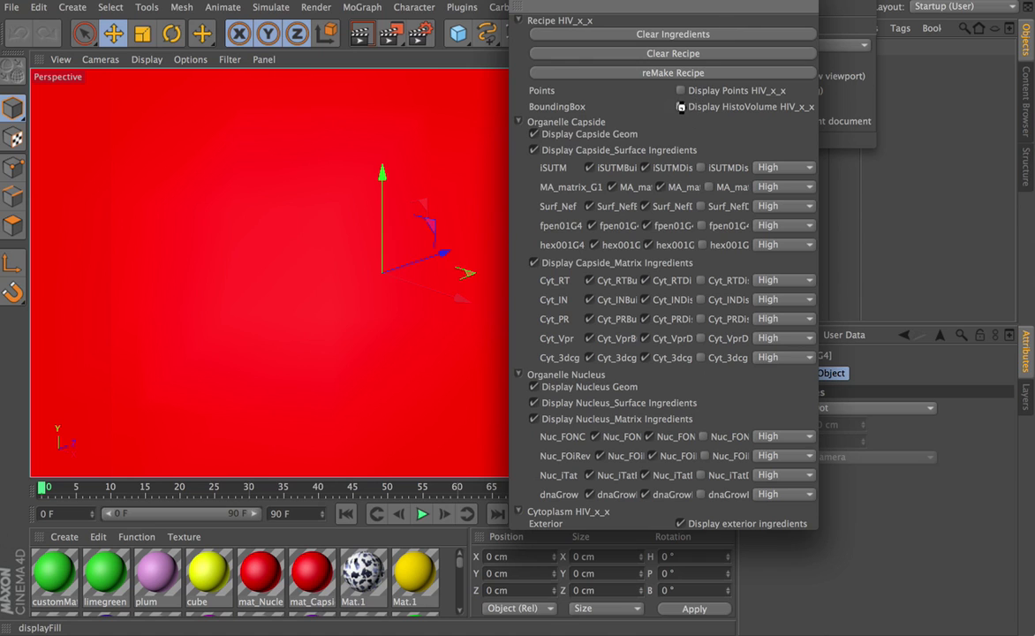
left_click(533, 134)
left_click(534, 386)
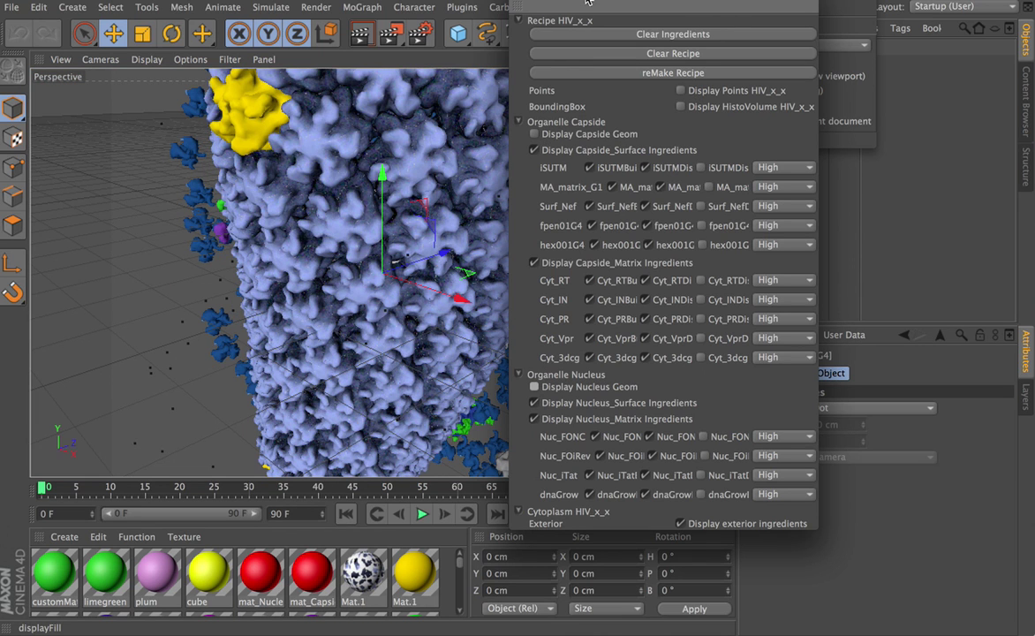
left_click(539, 3)
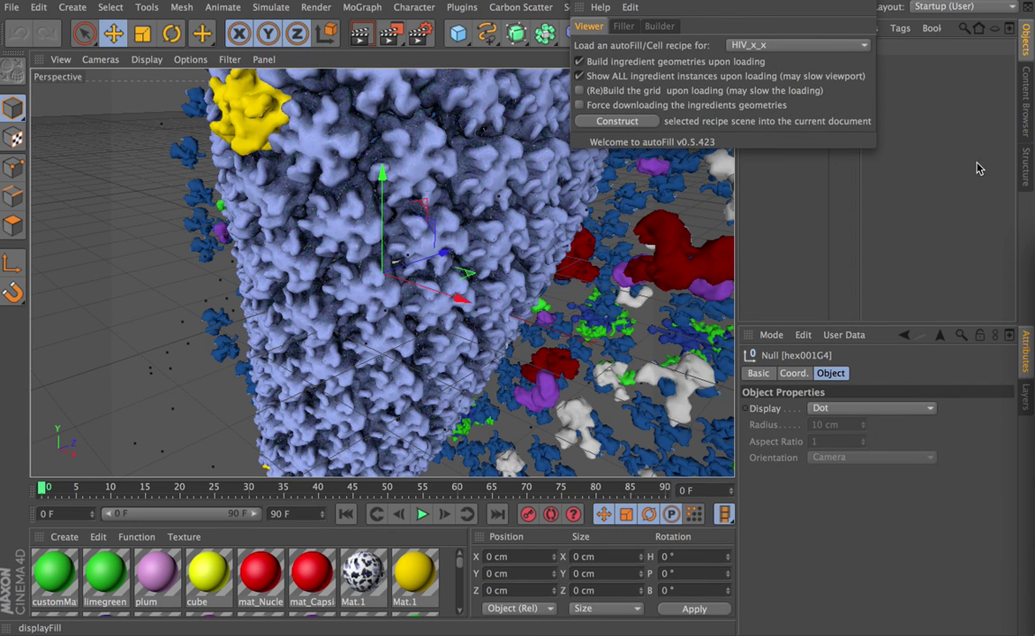
left_click_drag(618, 9, 1034, 181)
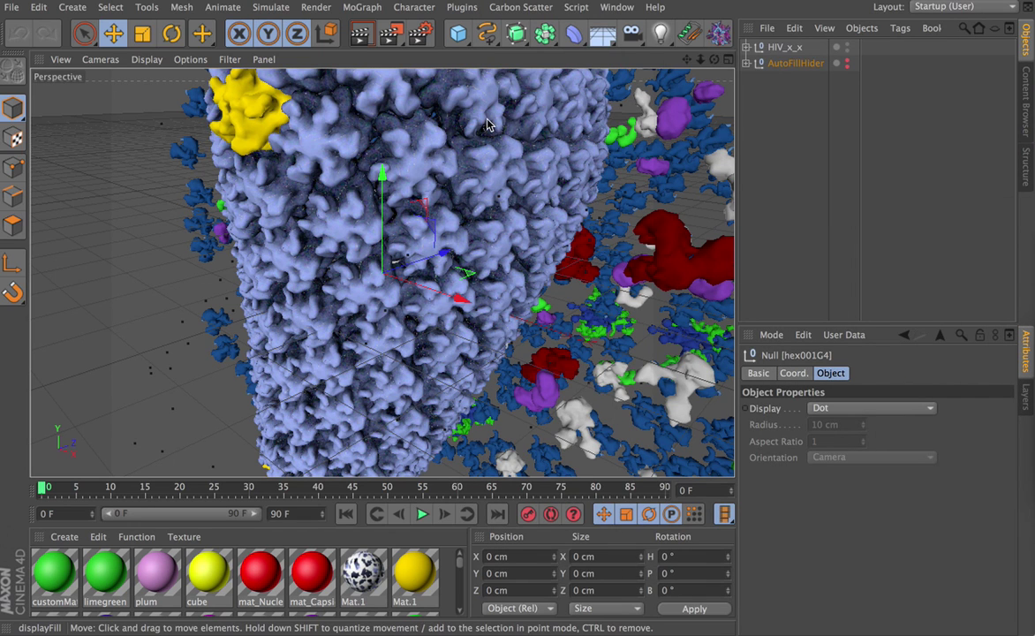
key("h")
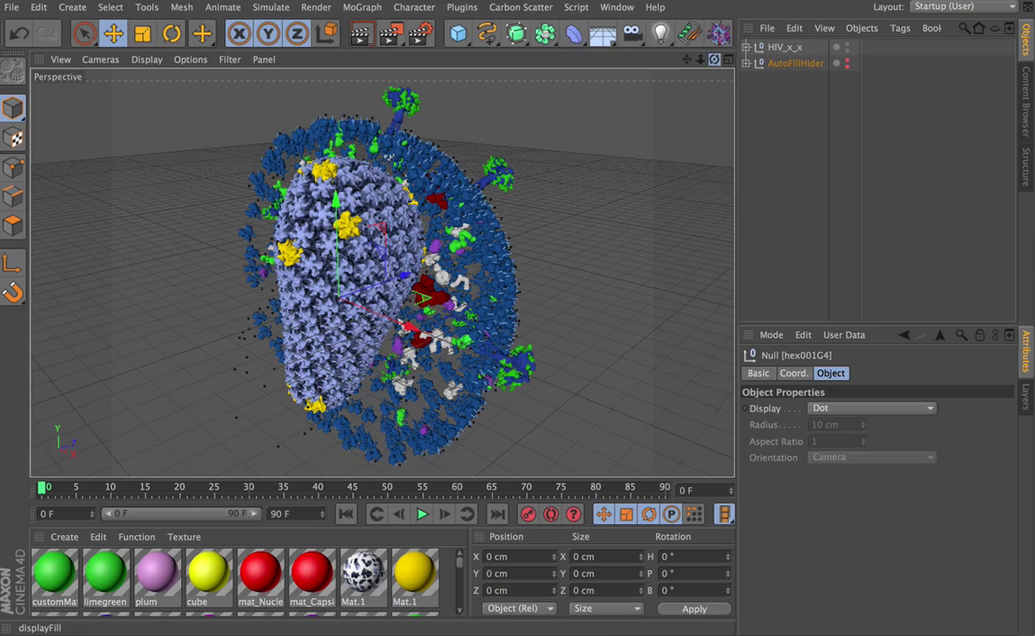
mouse_move(338, 299)
left_mouse_down("alt")
mouse_move(462, 299)
mouse_move(347, 299)
mouse_move(357, 298)
left_mouse_up("alt")
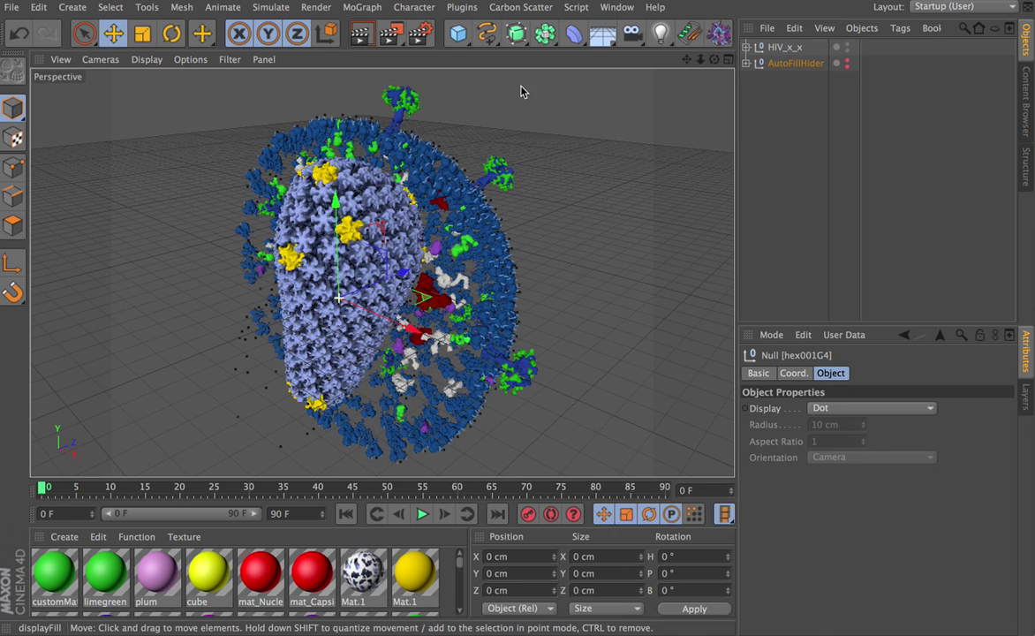
left_click(402, 101)
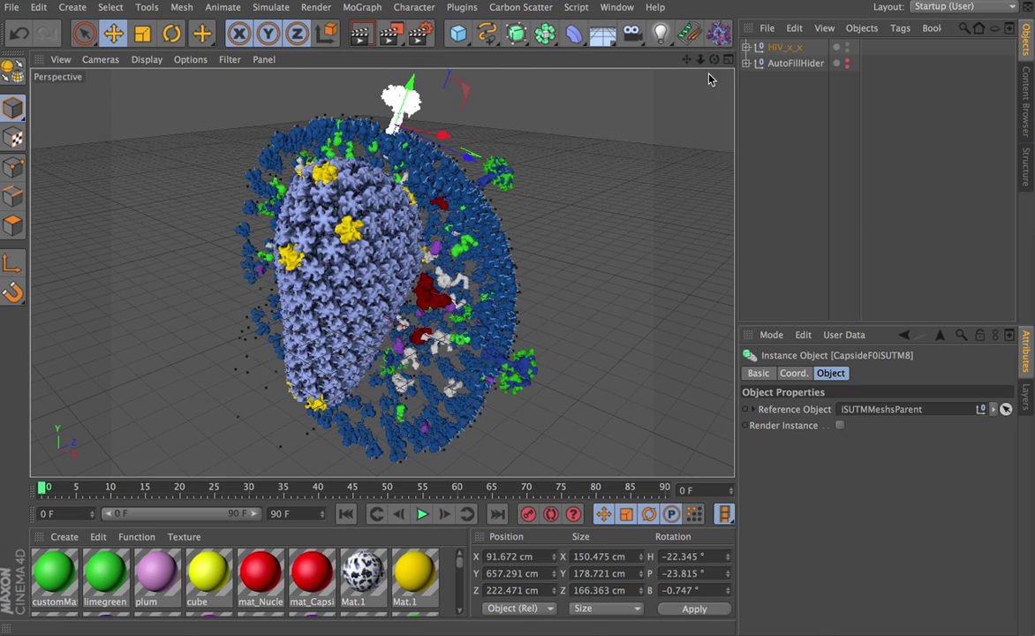
left_click(747, 64)
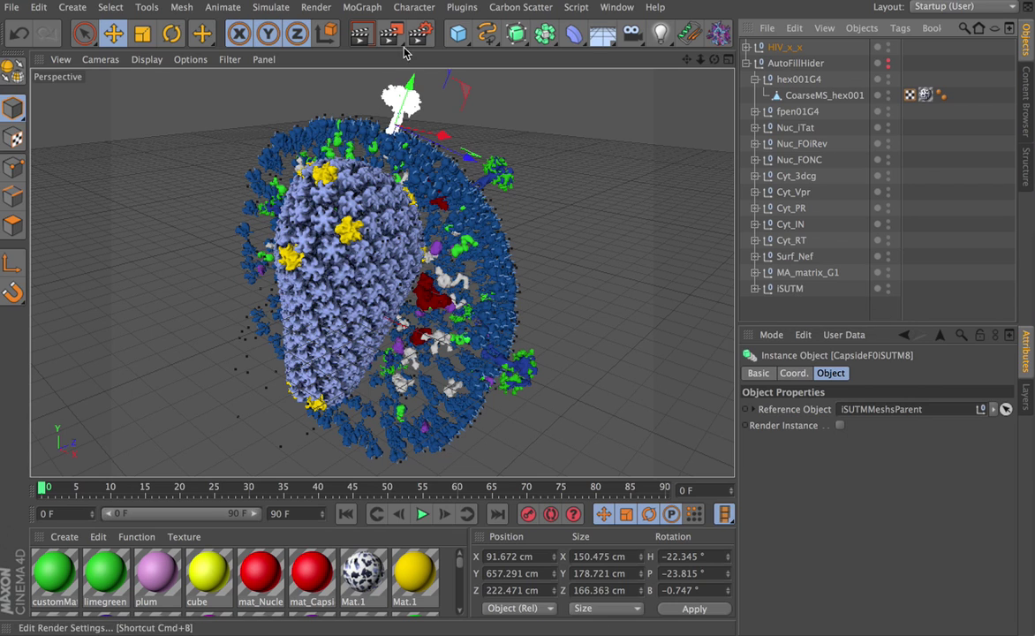
left_click(747, 65)
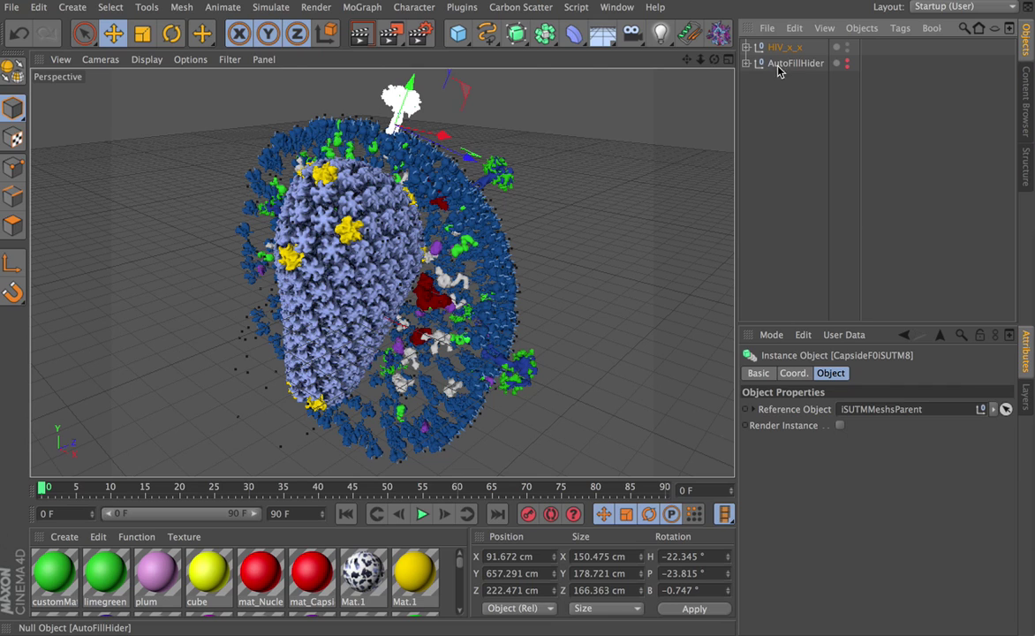
left_click(847, 48)
left_click(847, 64)
left_click(336, 281)
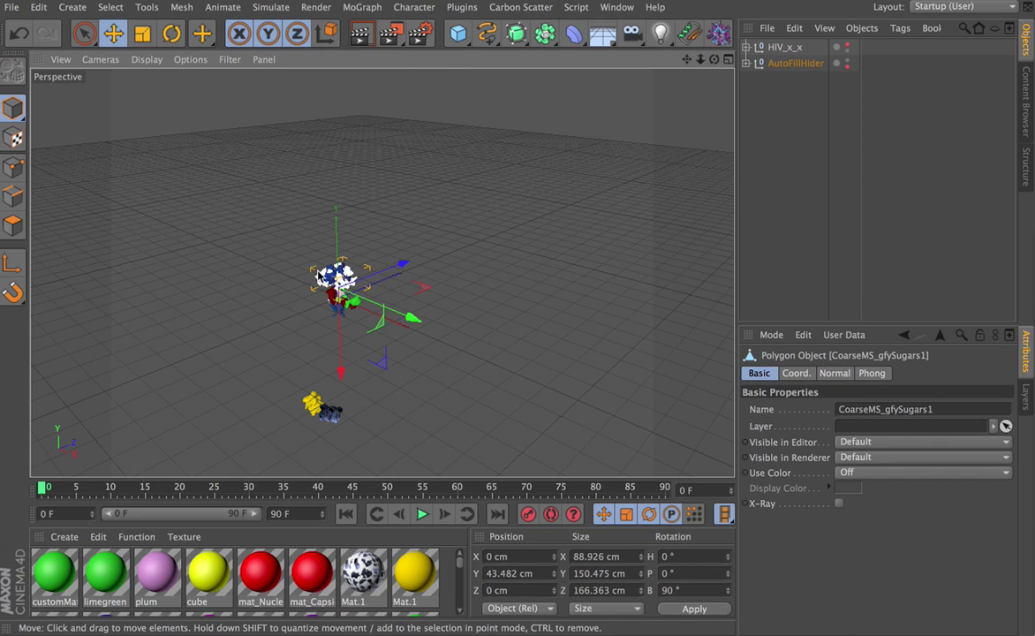
left_click(472, 244)
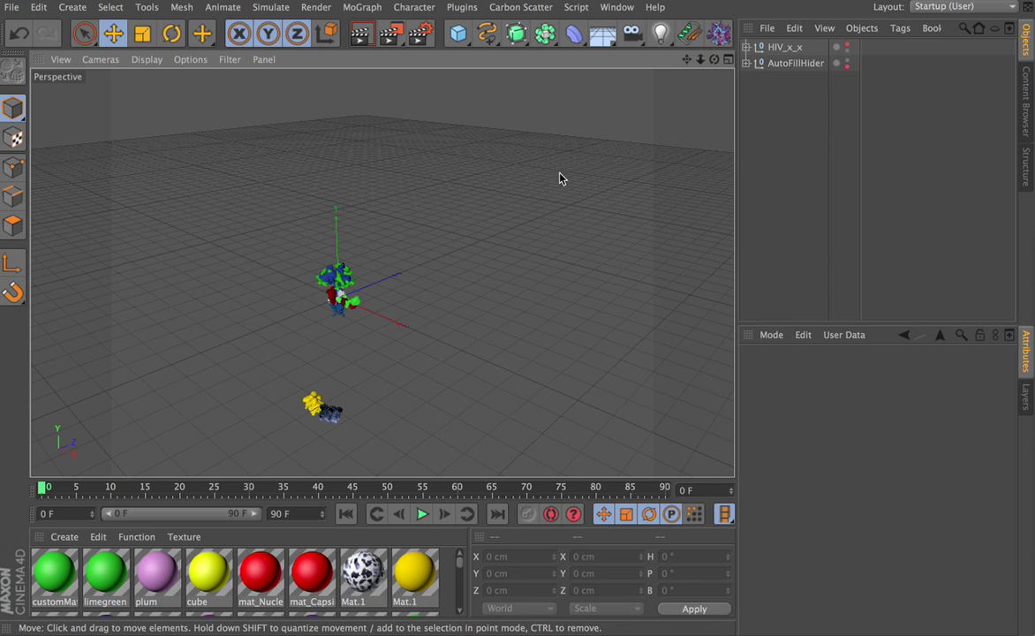
left_click(848, 51)
left_click(848, 51)
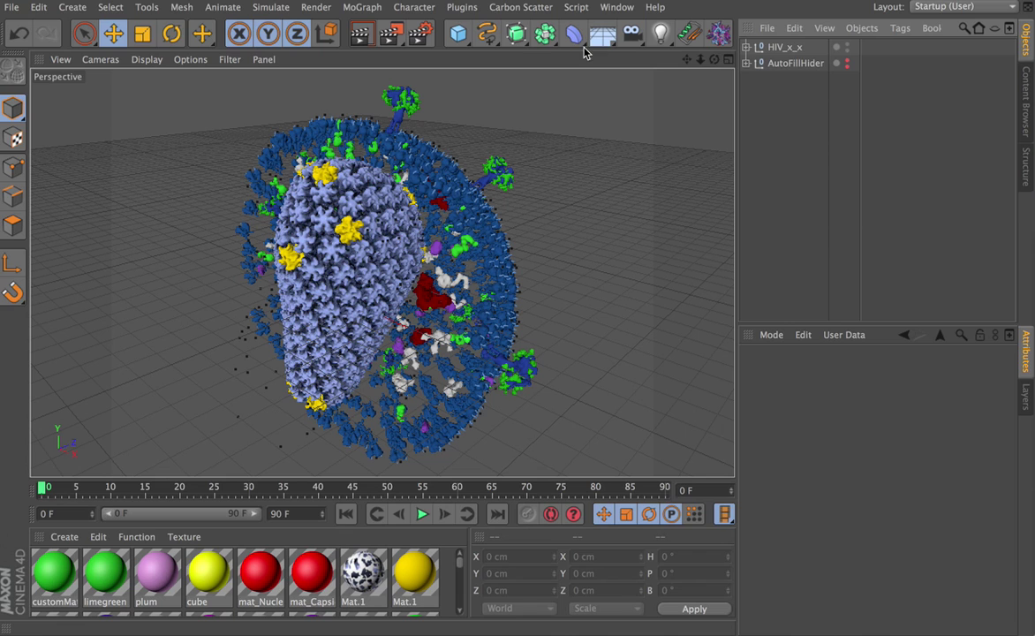
- Add a Cube and make it a child of iSUTM in the Object Manager
left_click(462, 33)
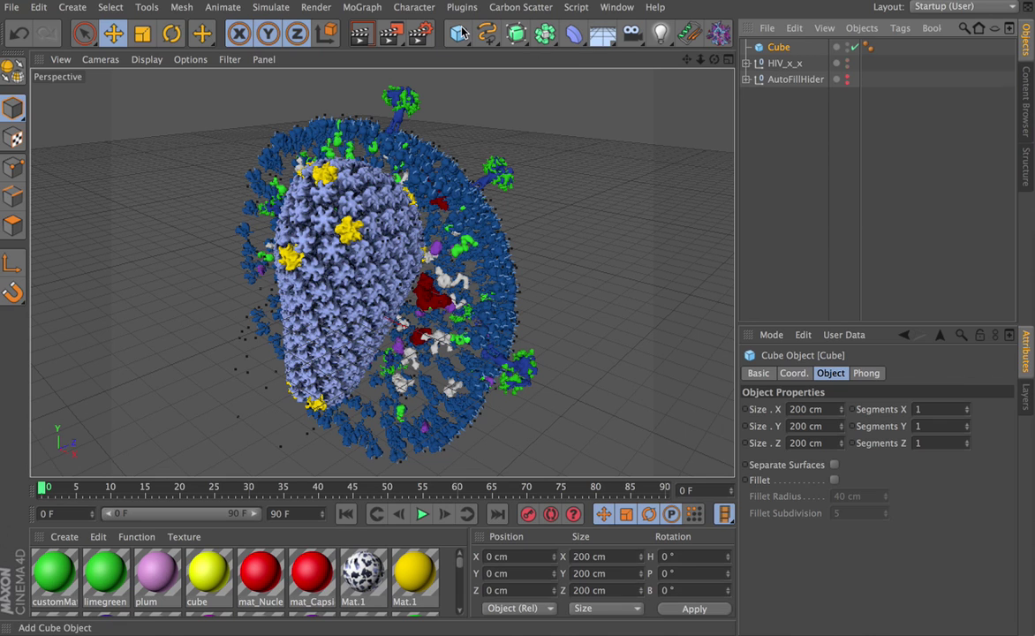
left_click(748, 79)
left_click(756, 304)
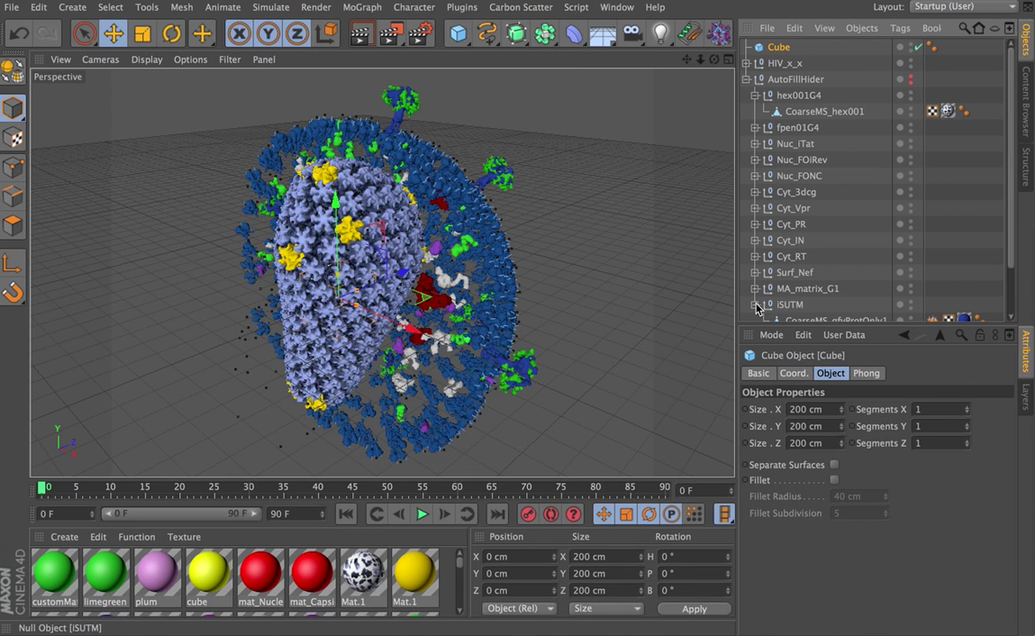
left_click_drag(825, 325, 827, 406)
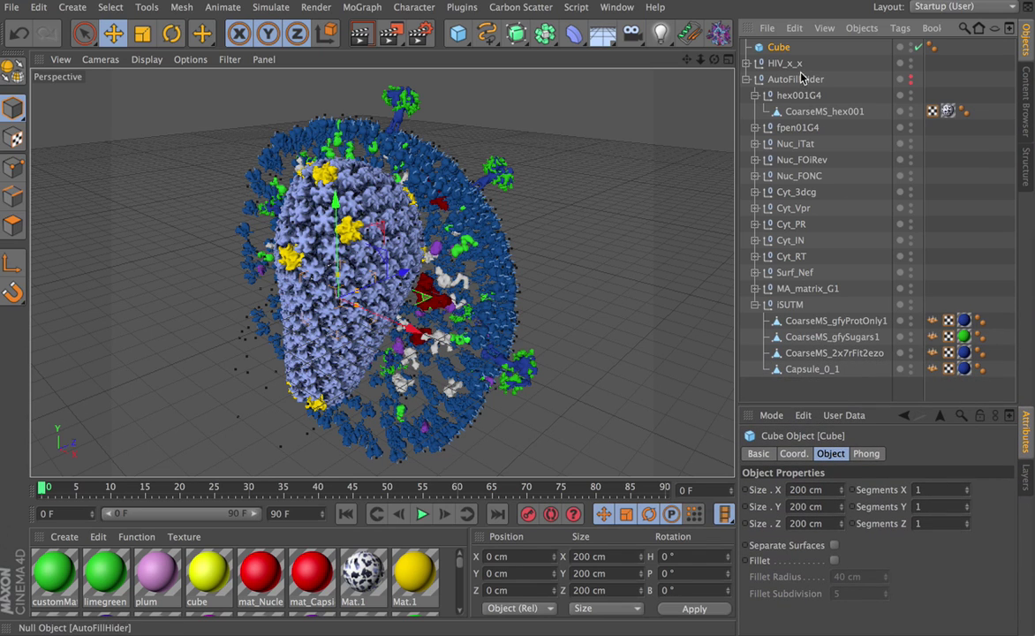
left_click_drag(781, 50, 797, 317)
- Apply customMat and plum materials to the cube, flatten it in Y, then delete it
left_click_drag(53, 574, 484, 375)
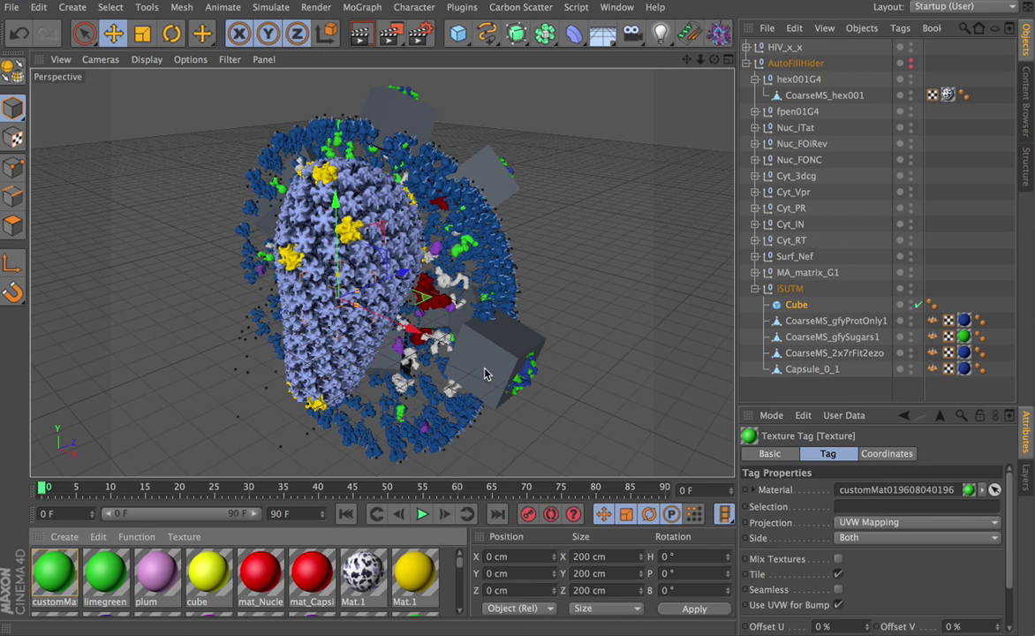
left_click_drag(155, 573, 946, 304)
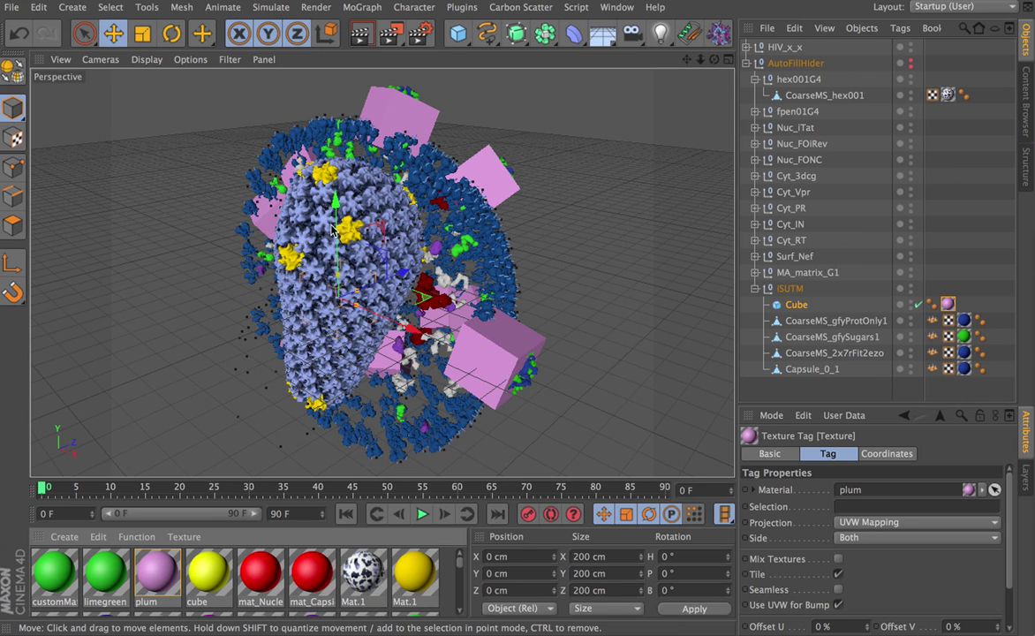
left_click_drag(340, 282, 338, 182)
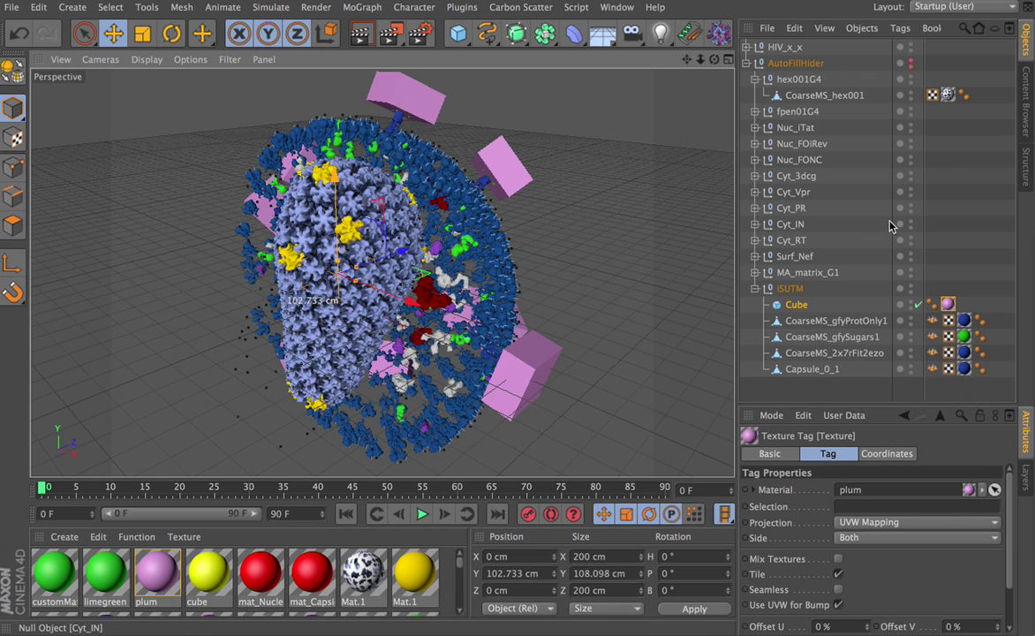
left_click(795, 306)
key("Delete")
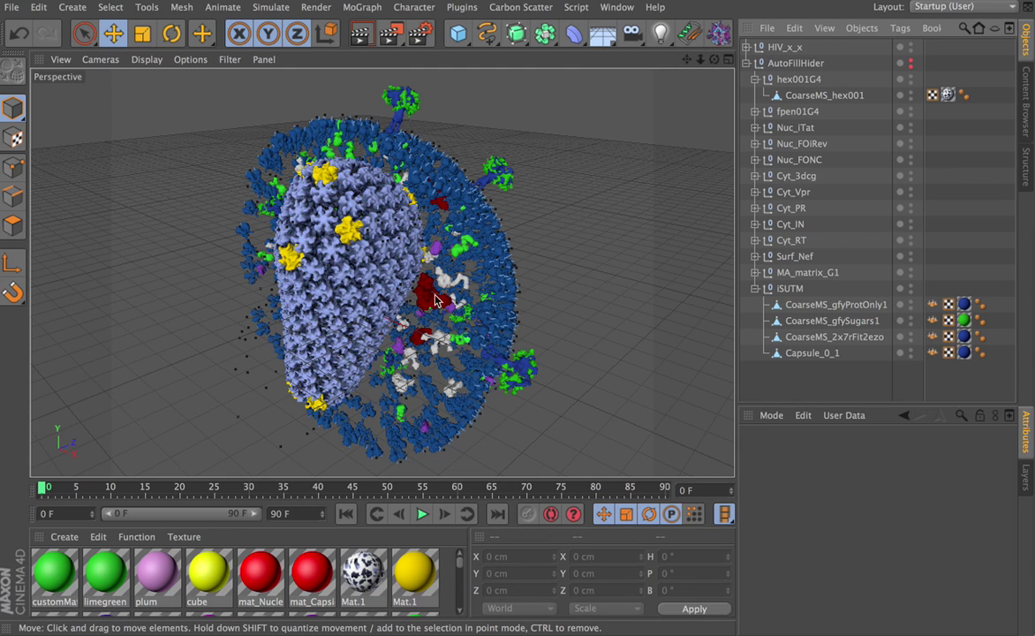
- Open ePMV and turn off automatic molecule centering in its options
left_click(697, 39)
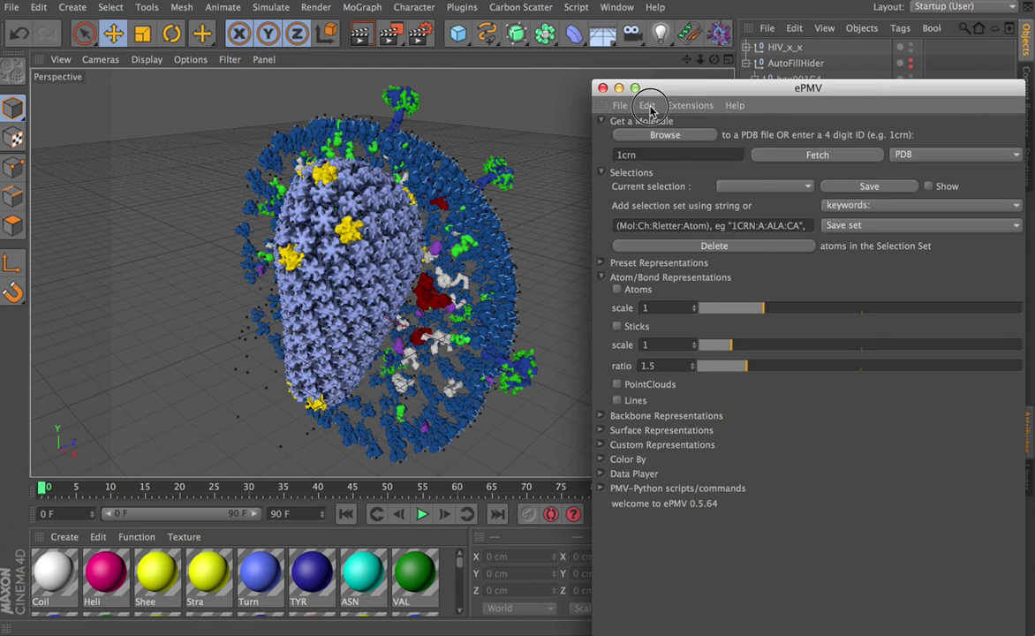
left_click(690, 105)
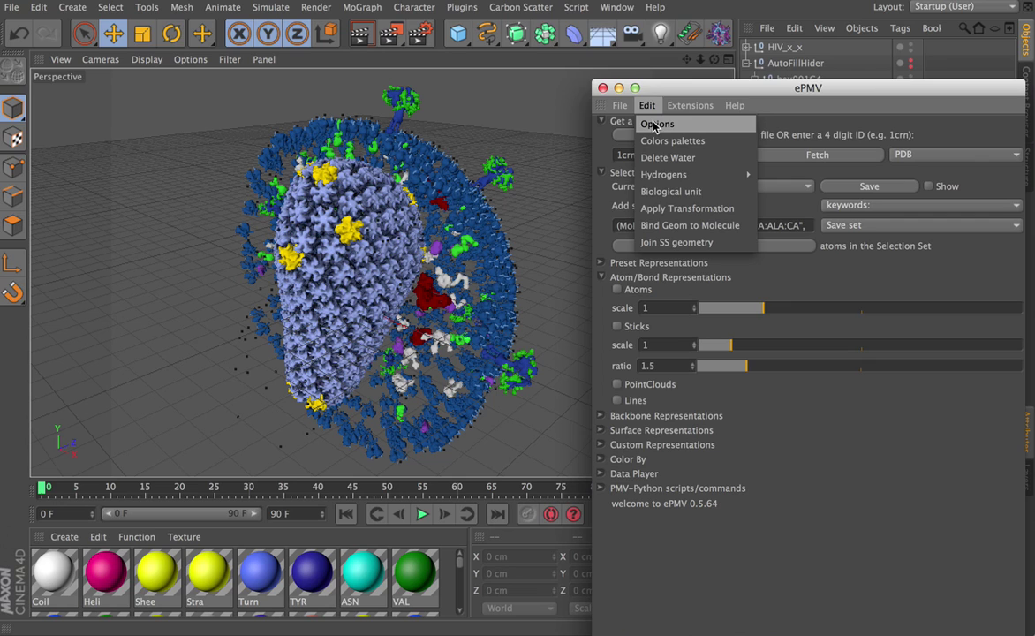
left_click(656, 124)
left_click(578, 91)
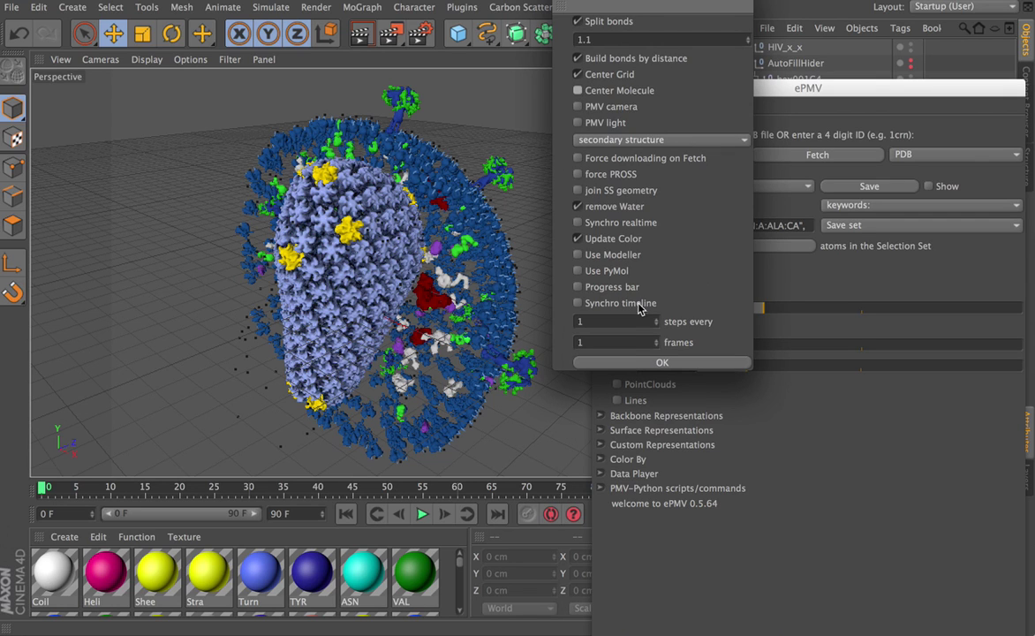
left_click(632, 363)
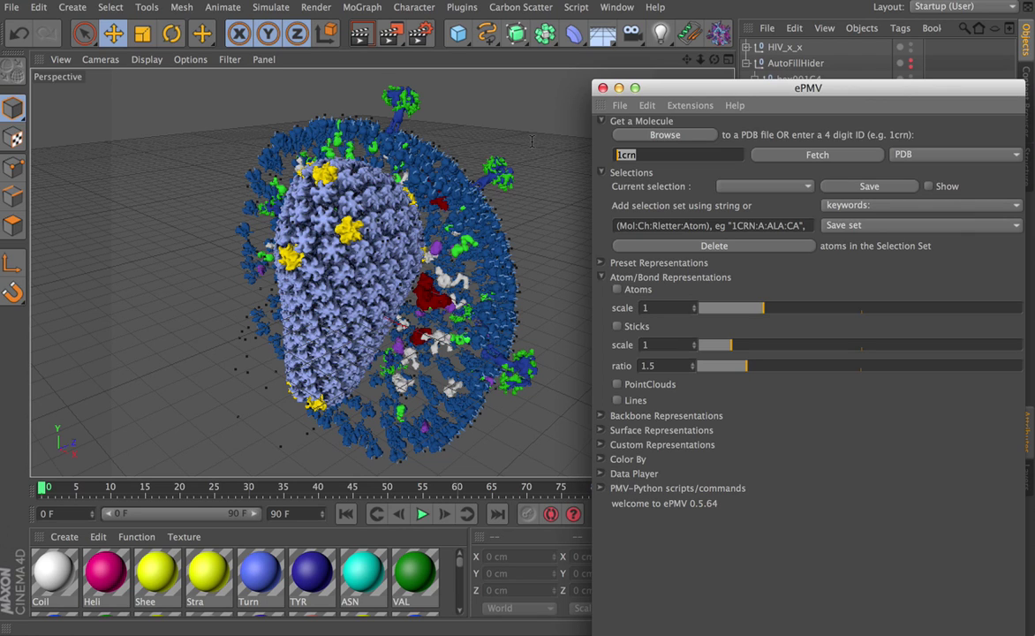
- Fetch structure 2x7r from the OPM database
type("2x")
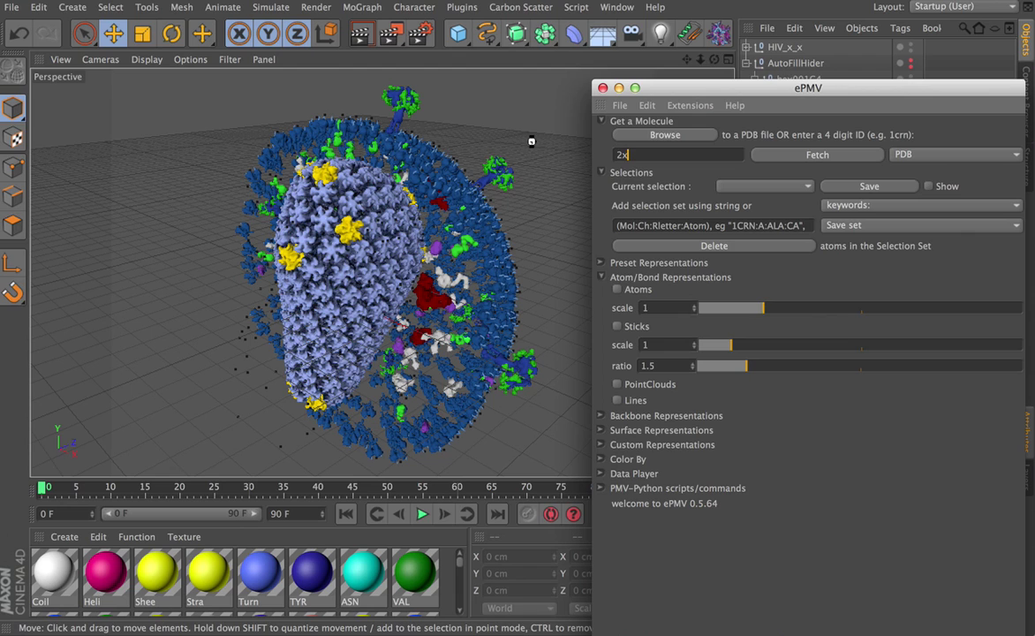
type("7r")
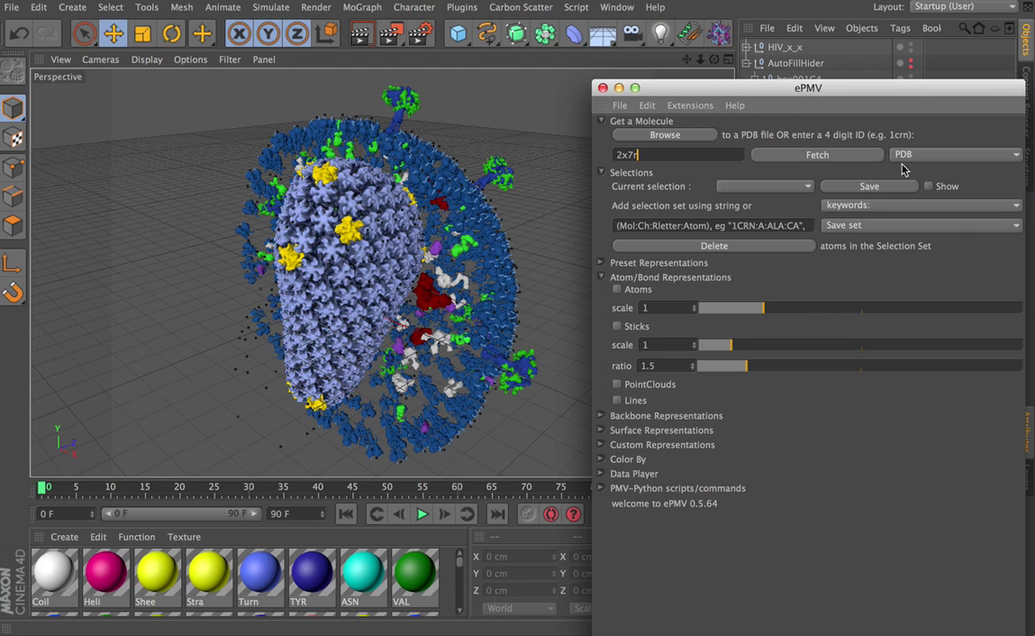
left_click(925, 157)
left_click(923, 204)
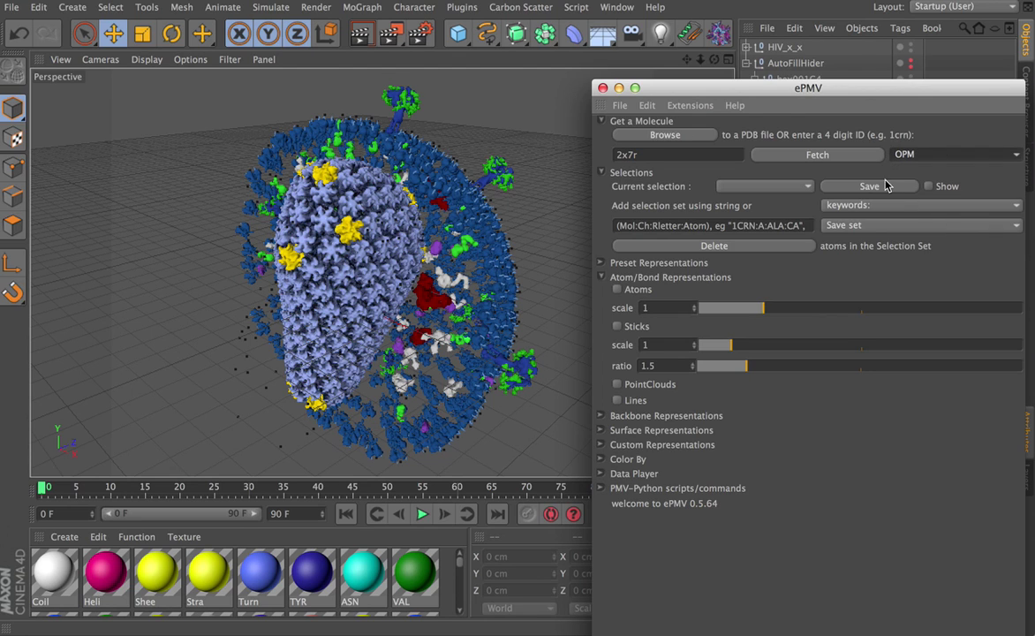
left_click(787, 154)
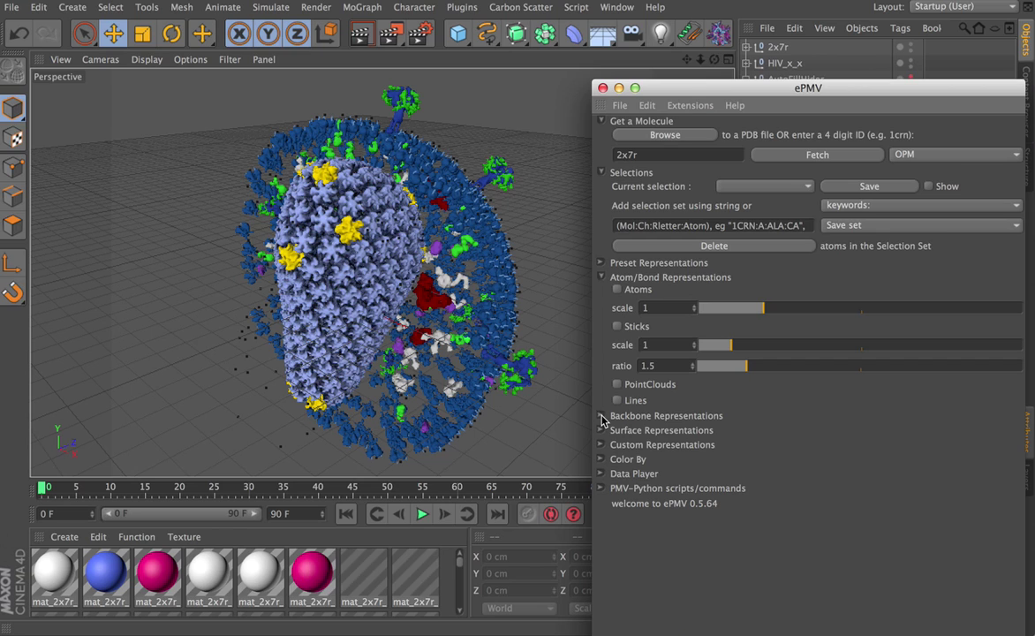
- Turn on the MSMSurf surface representation for 2x7r
left_click(601, 416)
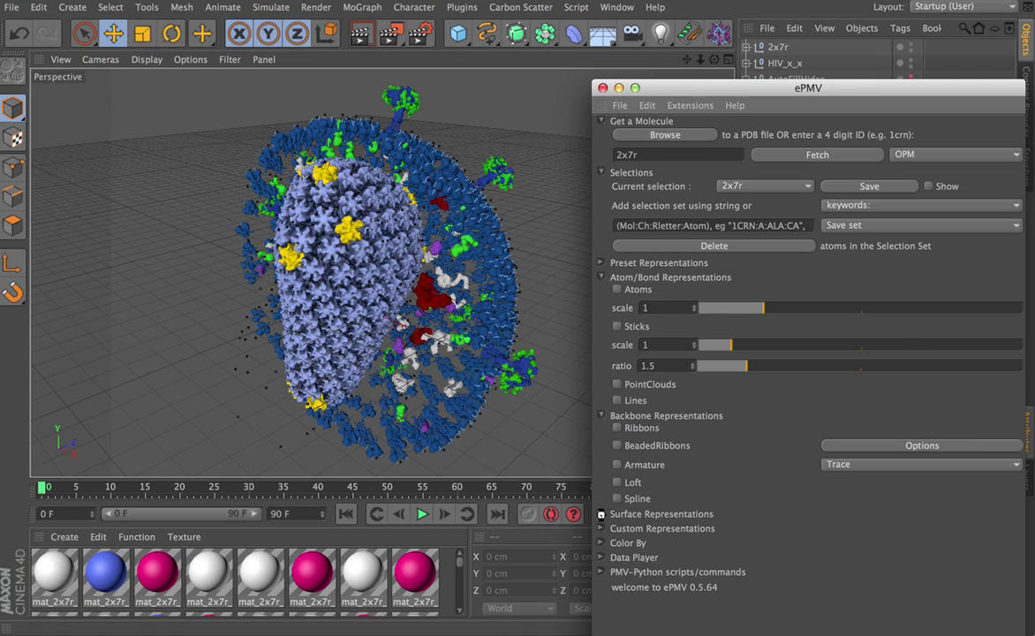
left_click(602, 515)
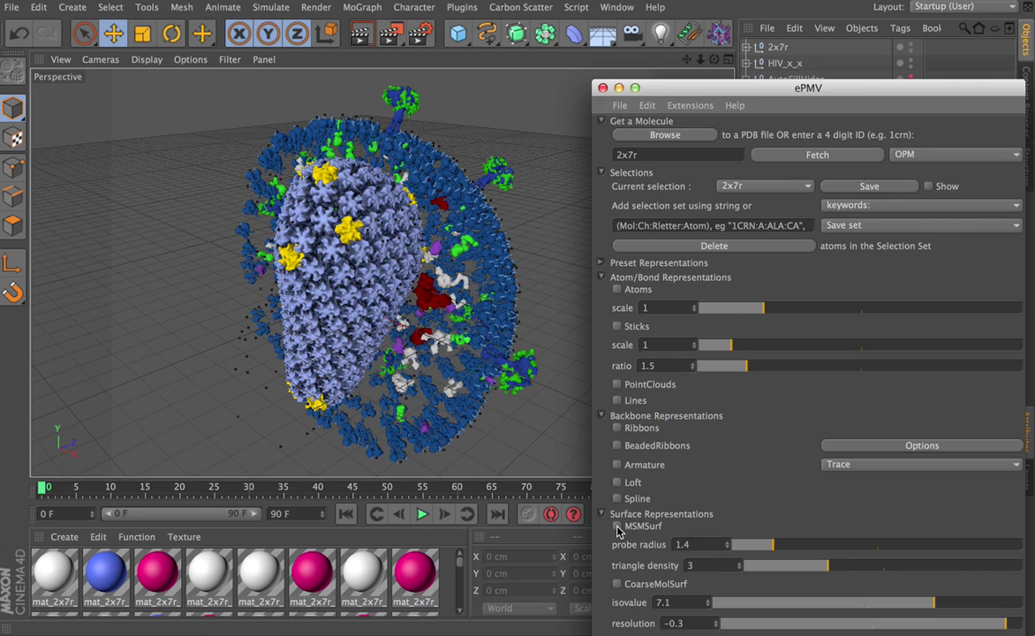
left_click(618, 526)
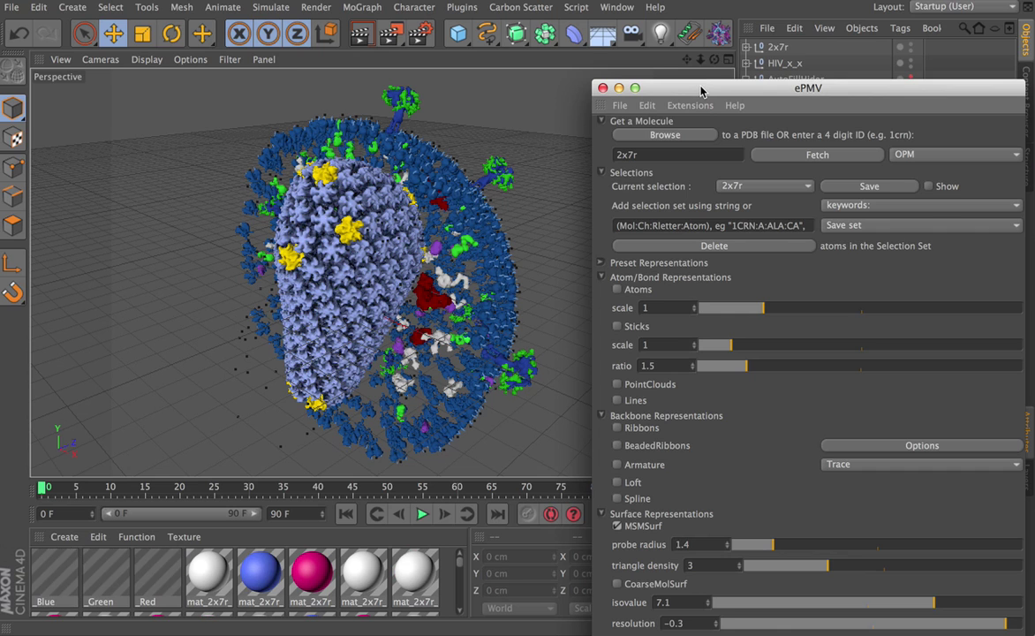
left_click_drag(701, 90, 326, 184)
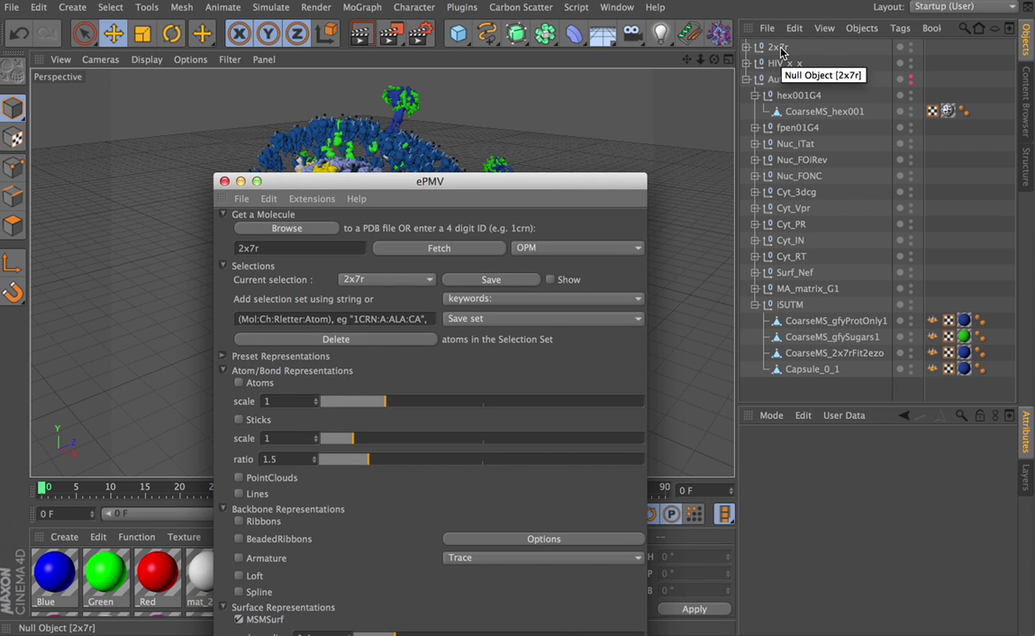
- Set the 2x7r Color By scheme to Rainbow from N to C
left_click_drag(574, 190, 789, 1)
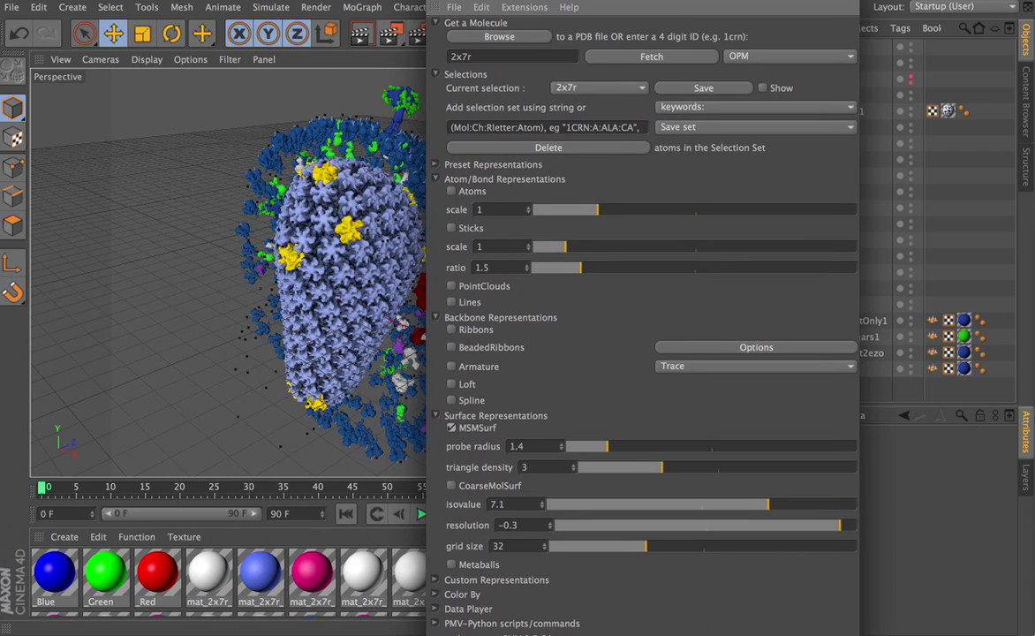
left_click(433, 594)
left_click(741, 609)
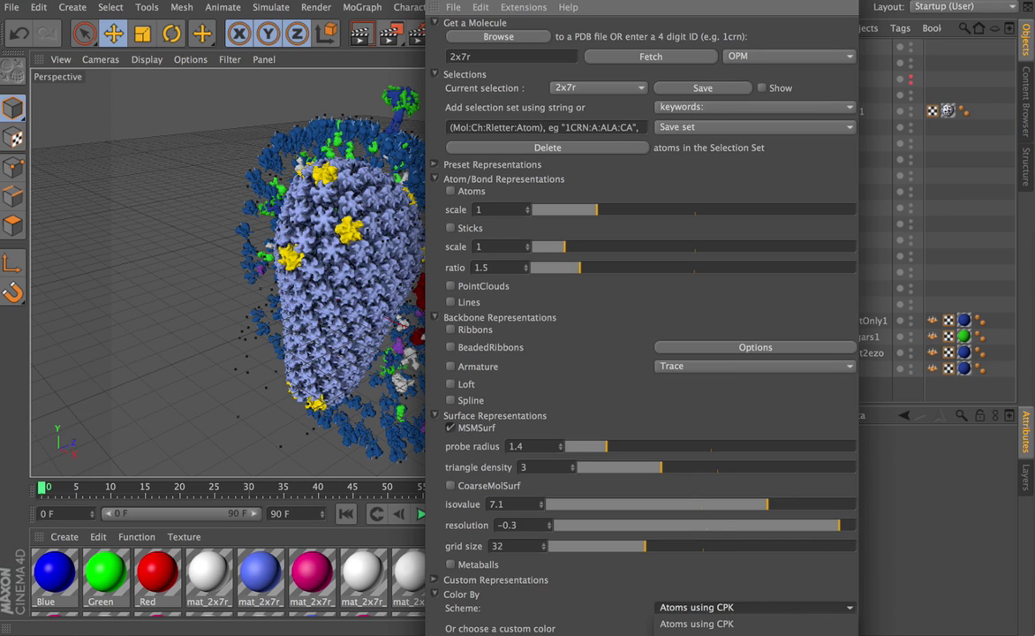
key("Return")
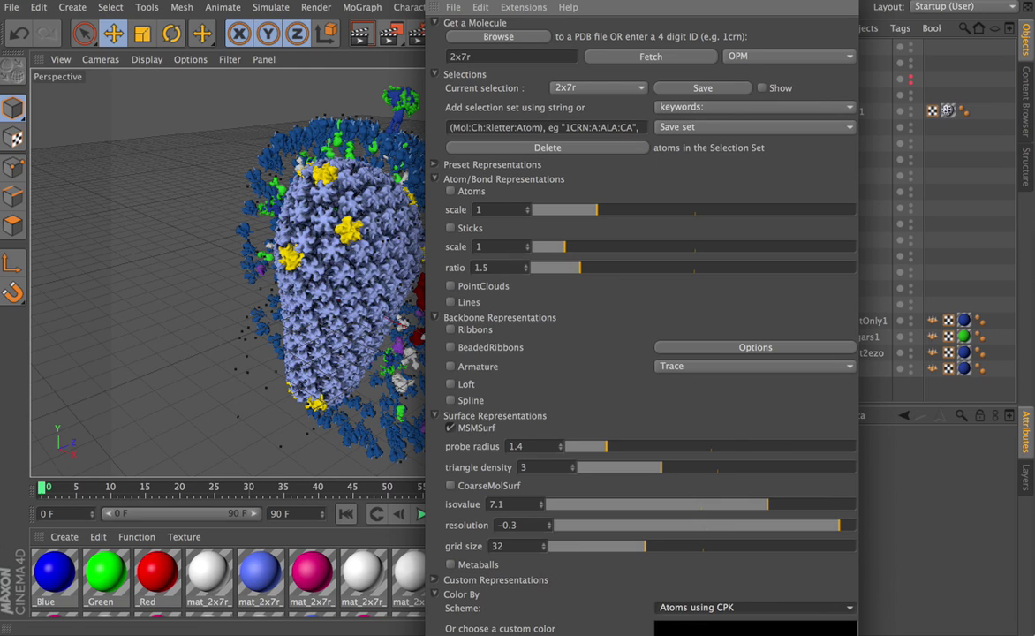
key("Down")
- Move 2x7r under iSUTM and hide CoarseMS_2x7rFit2ezo in the editor
left_click_drag(524, 4, 821, 559)
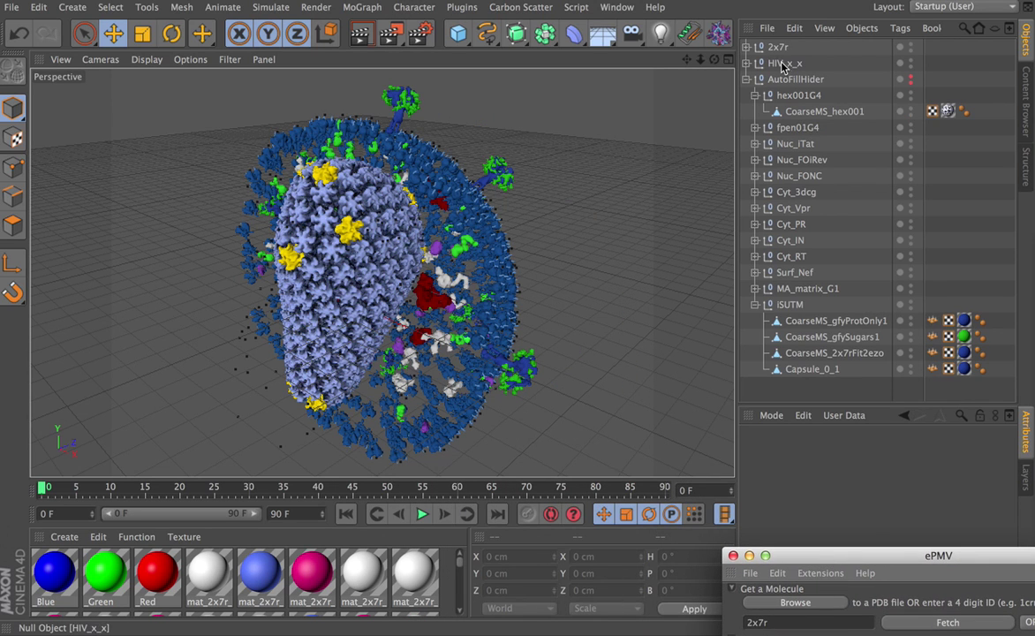
left_click_drag(777, 51, 791, 305)
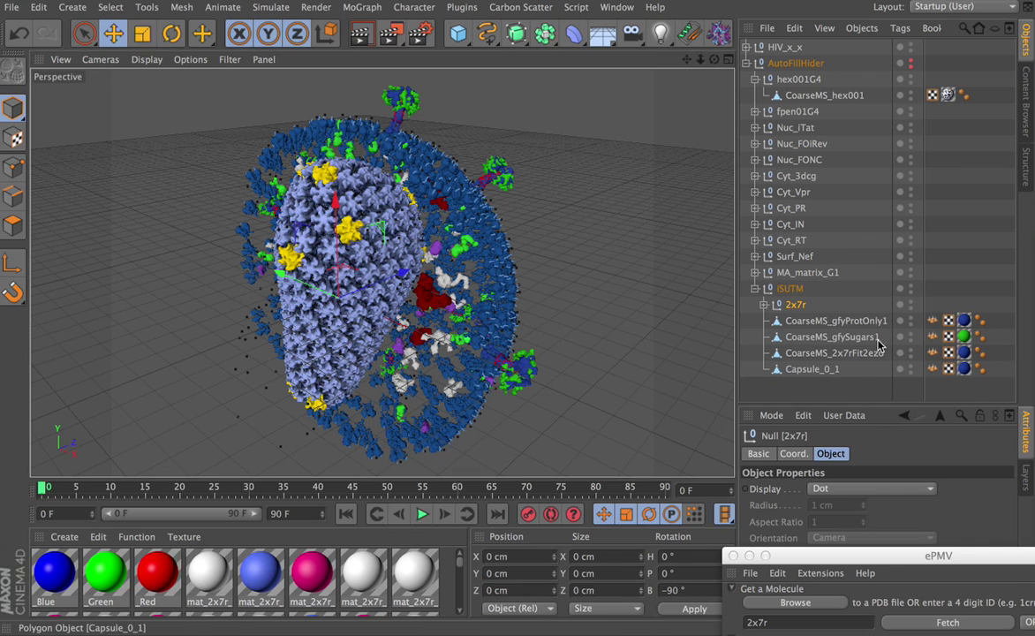
left_click(910, 352)
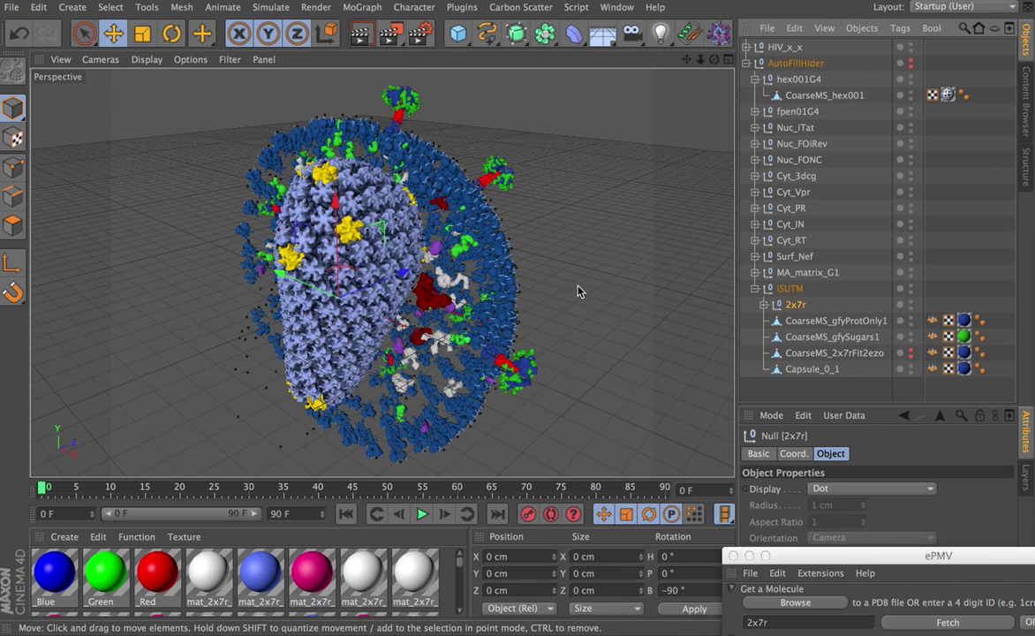
- Render the view, dismiss the missing-texture warning, and open Mat.1 for editing
key("super+r")
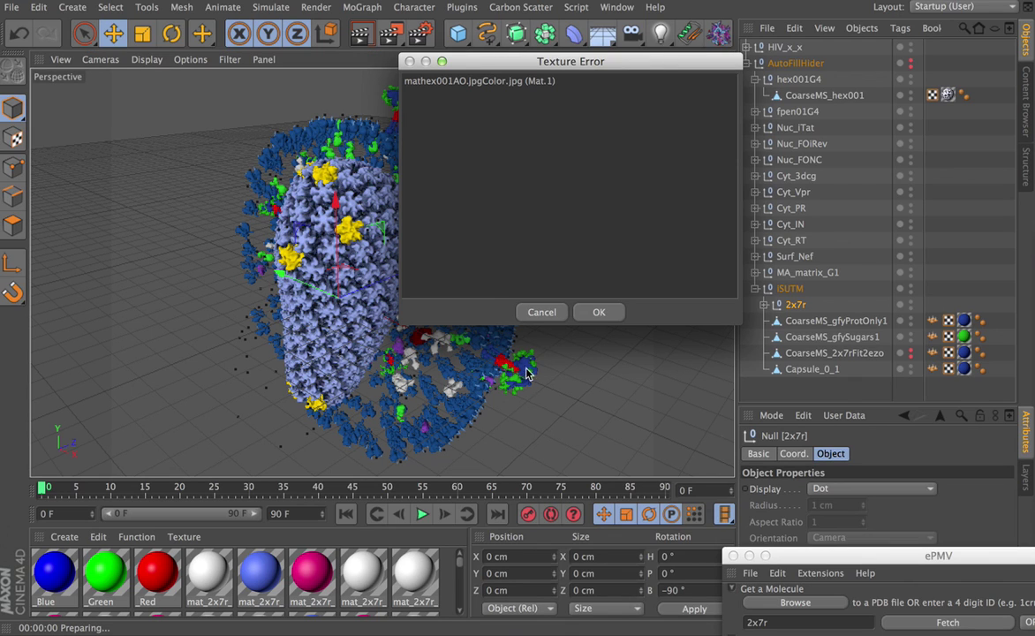
left_click(601, 314)
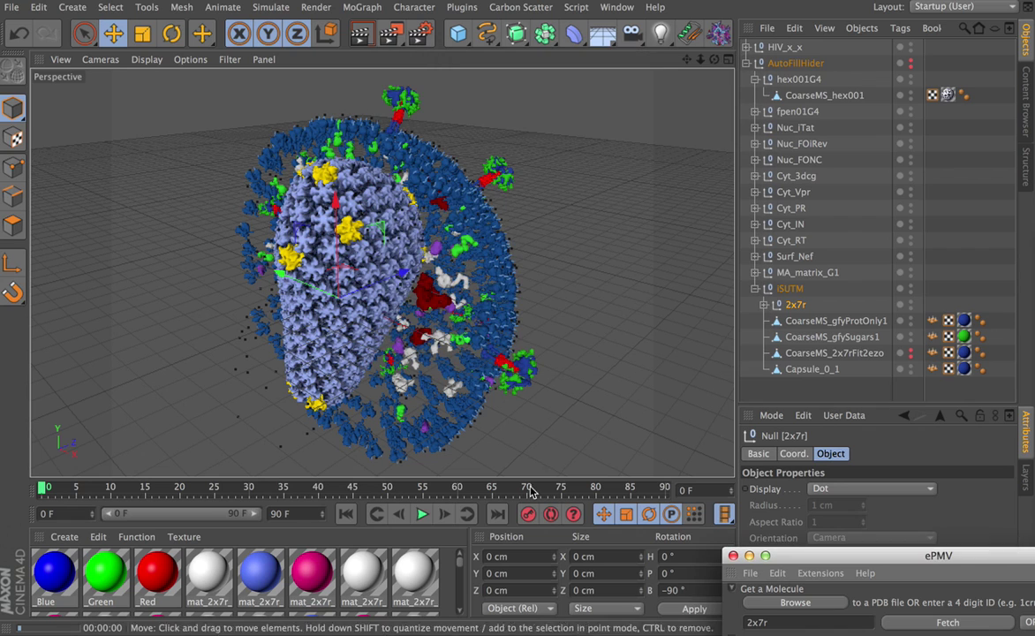
scroll(455, 592, "down", 1)
scroll(459, 601, "down", 2)
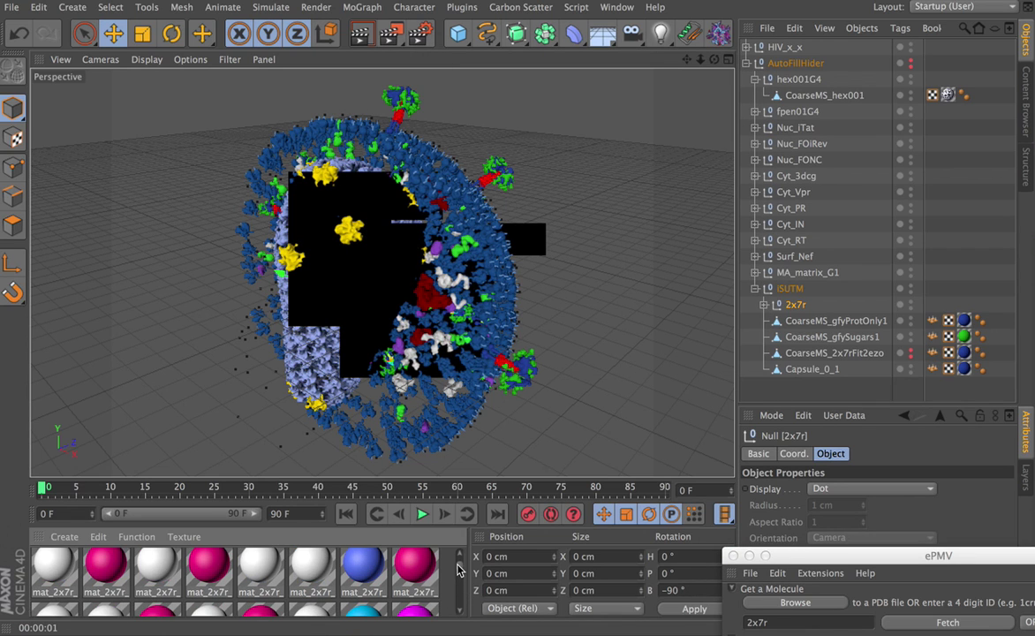
scroll(423, 547, "down", 3)
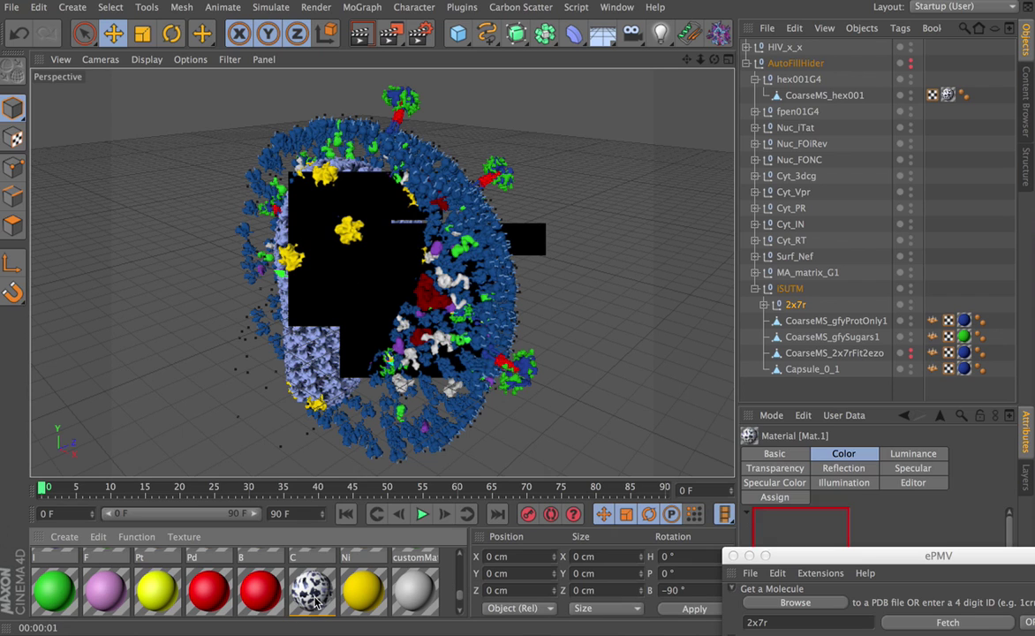
double_click(313, 599)
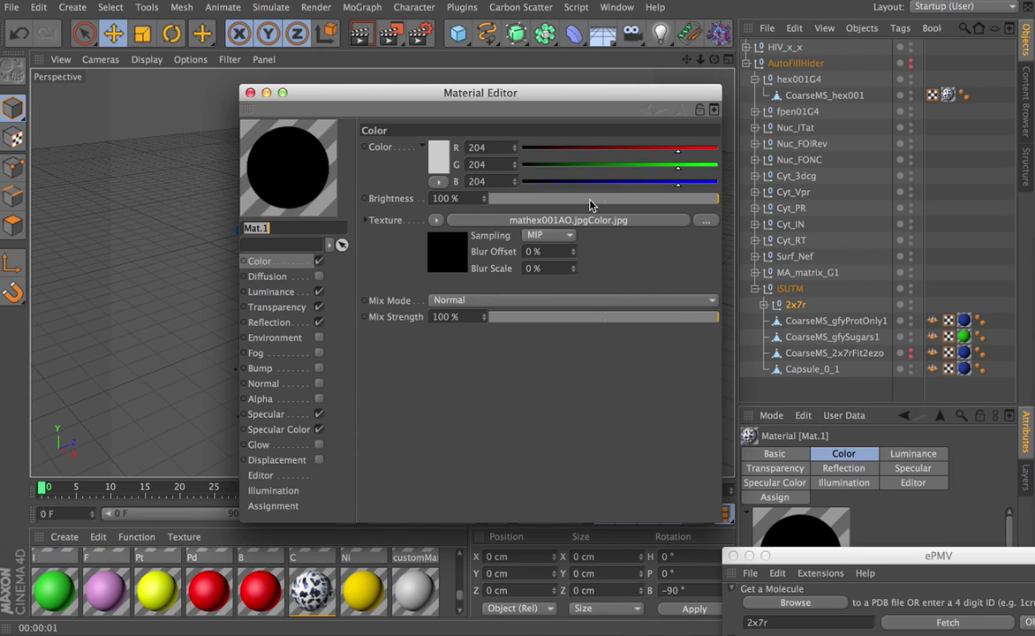
- Browse for Mat.1's texture and search the whole computer for 'mat' files
left_click(706, 222)
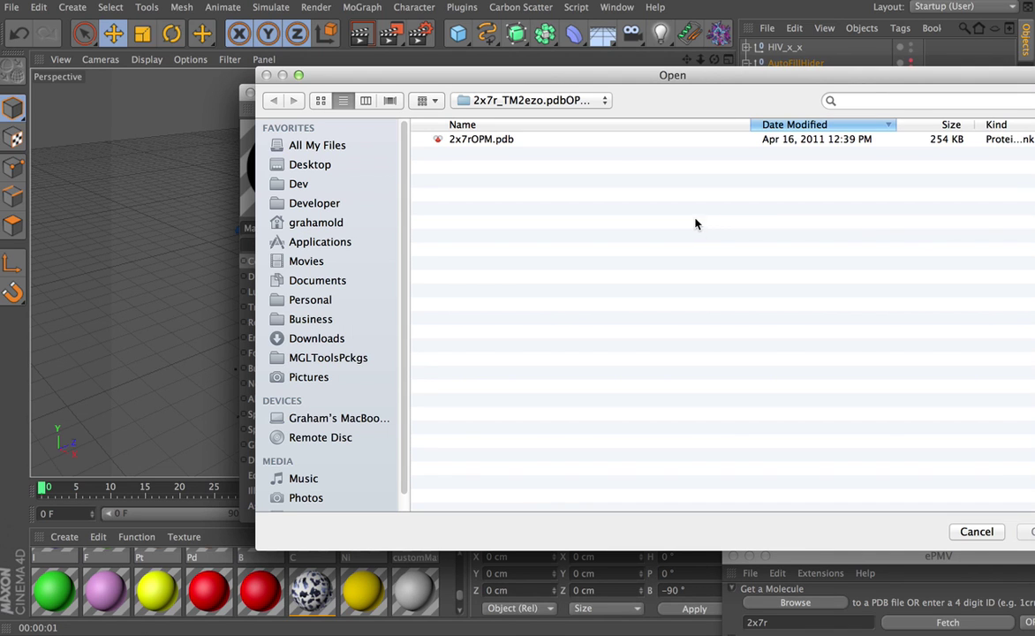
left_click_drag(615, 79, 494, 391)
left_click(794, 415)
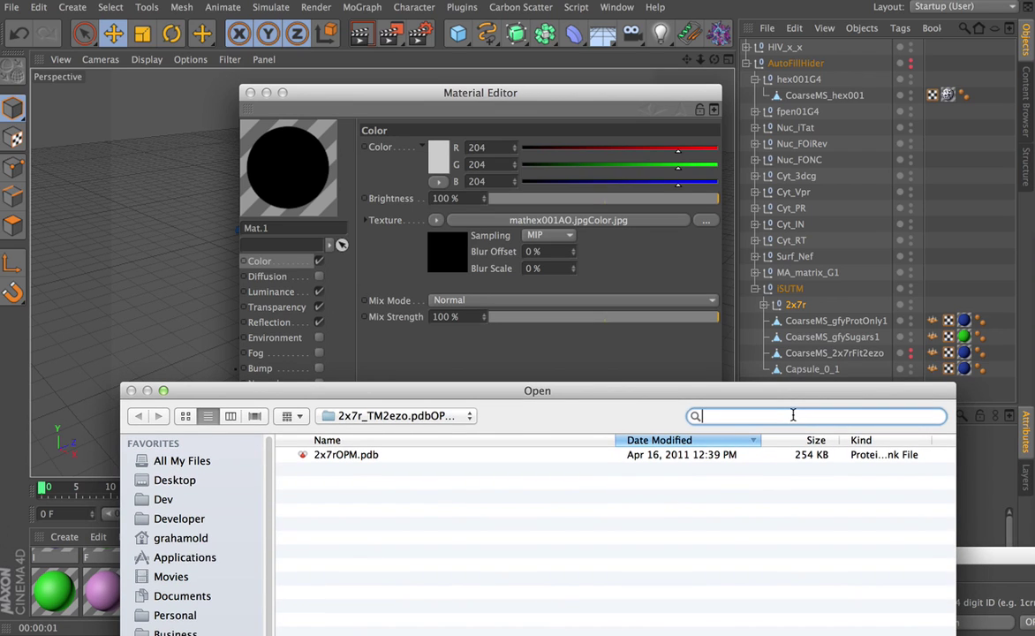
type("mathex")
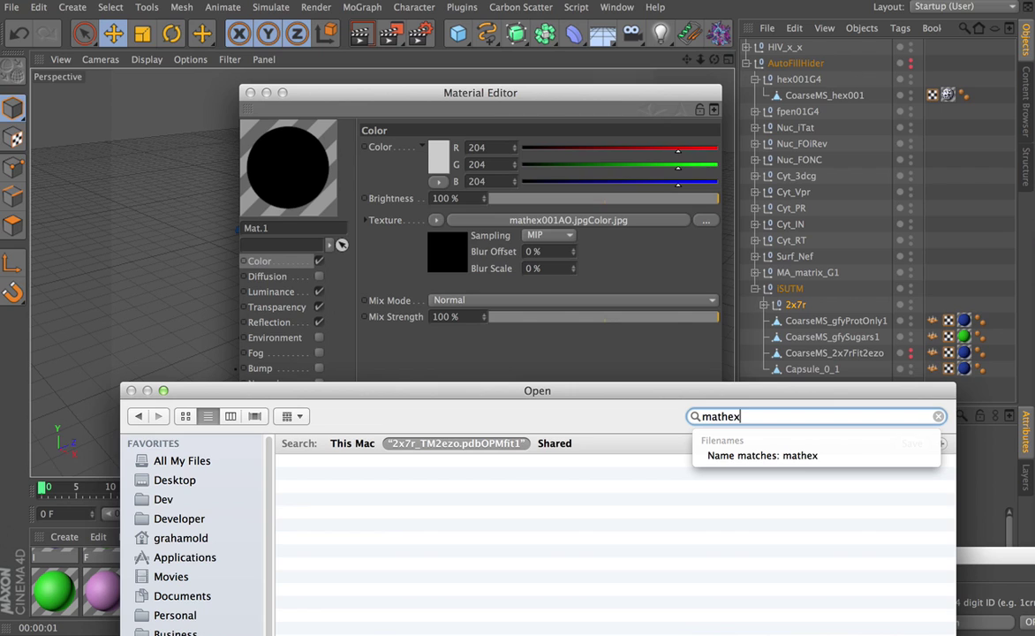
left_click(788, 459)
left_click(353, 444)
- Load mathex001AO.jpgColor.jpg and copy it into the project folder
left_click(395, 522)
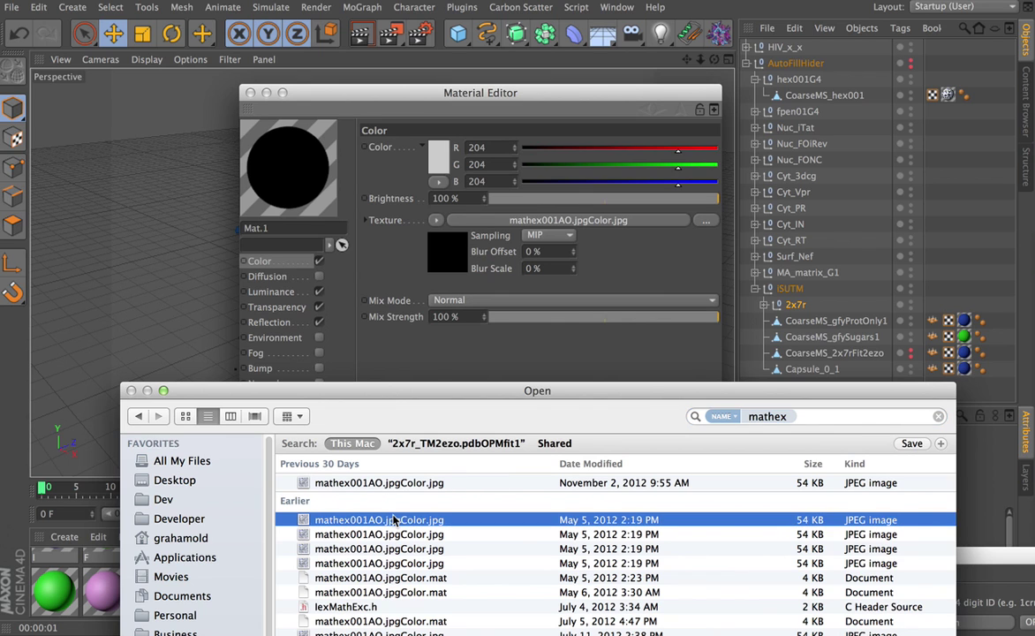
left_click_drag(671, 391, 760, 231)
key("Return")
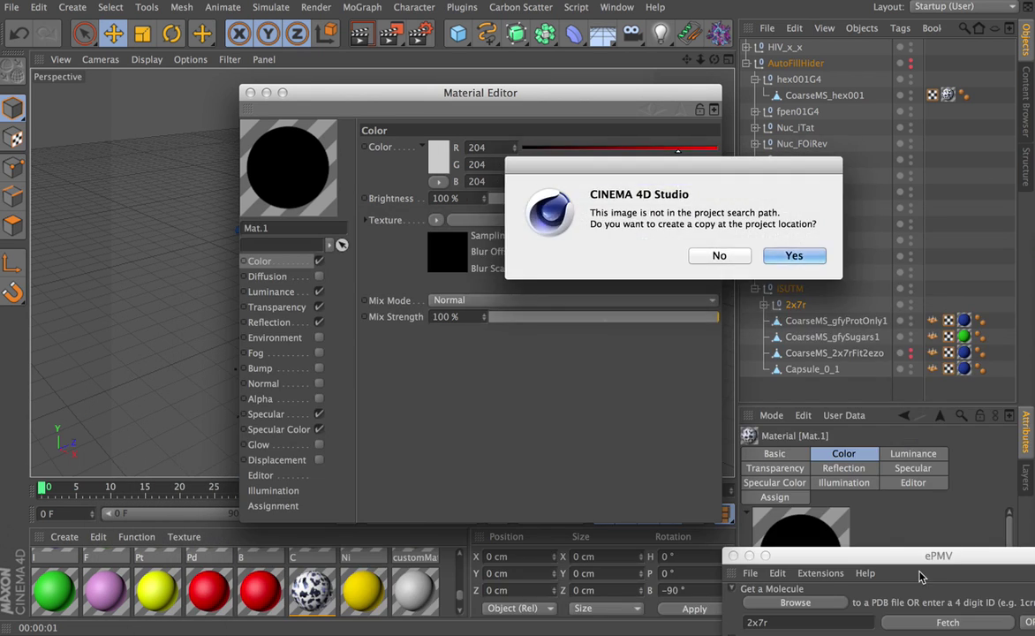
left_click(793, 255)
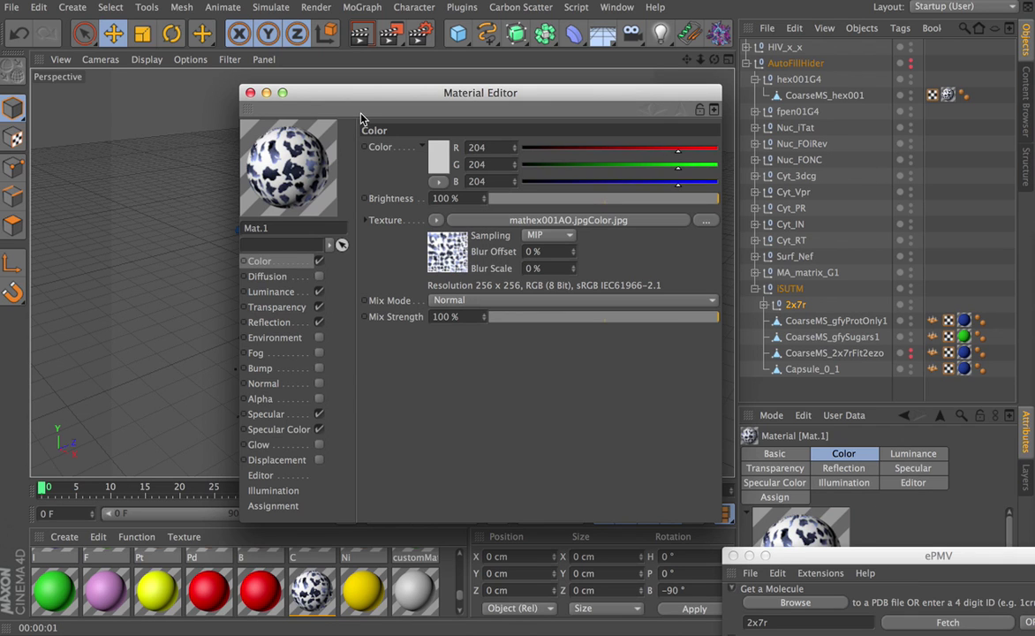
- Close the material editor, render to check textures, and select the iSUTM null
left_click(251, 93)
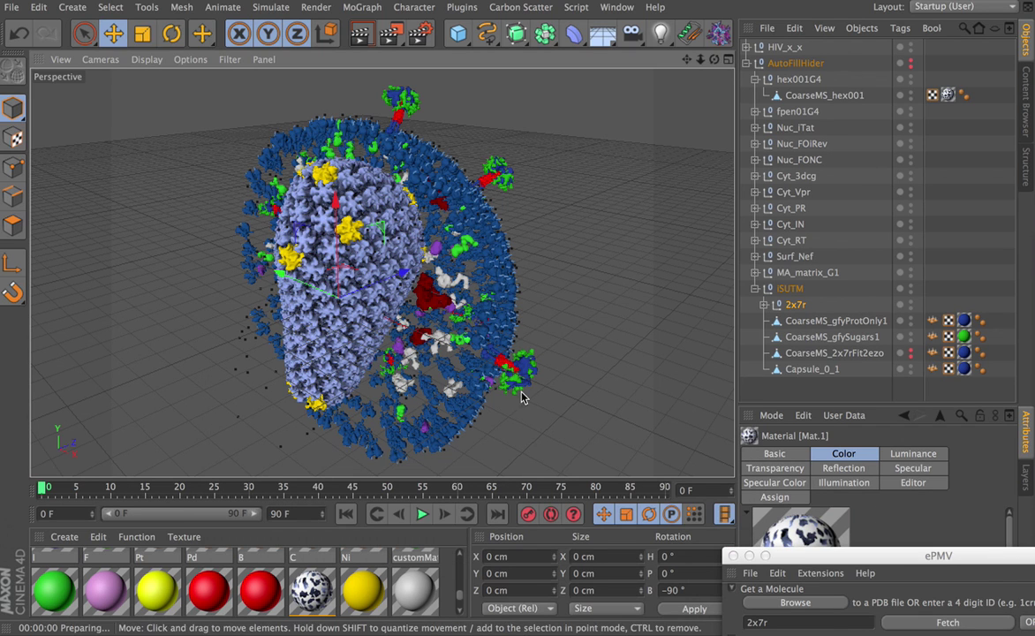
key("super+r")
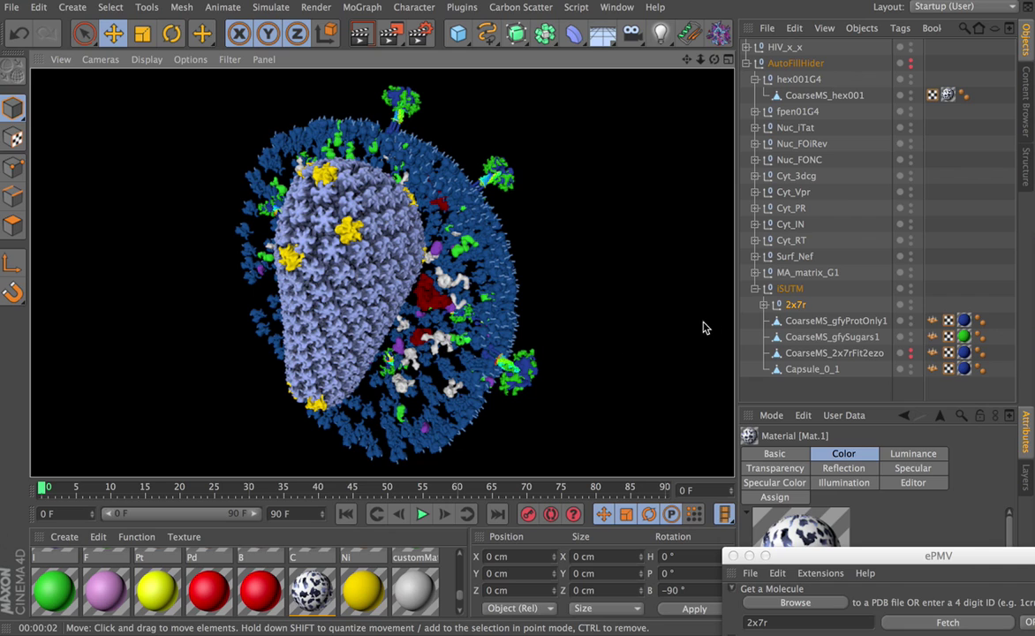
left_click(795, 294)
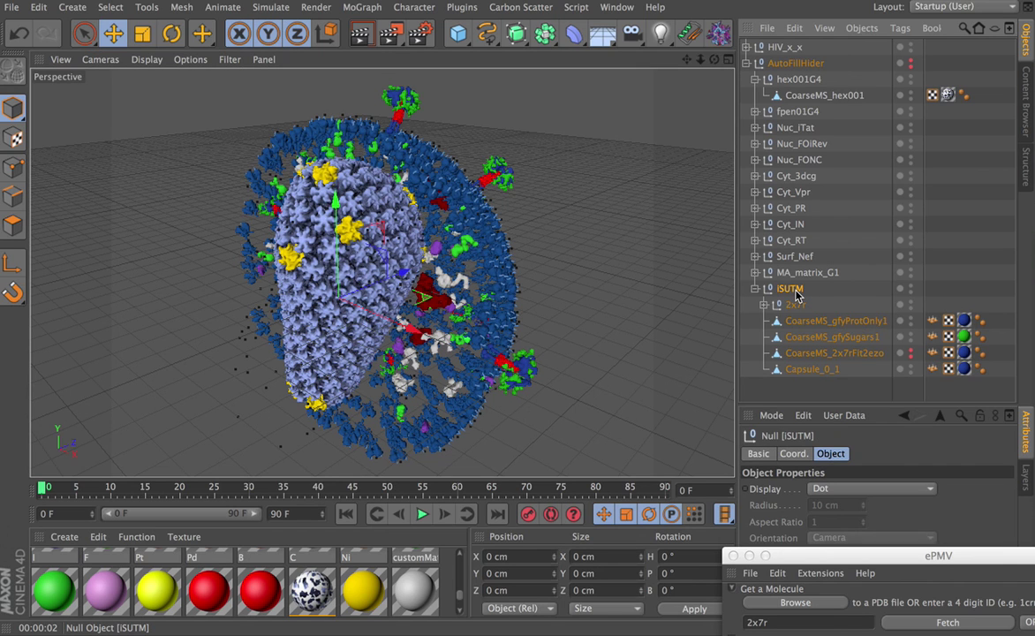
- Paste iSUTM into a new document and frame it in the view
key("super+n")
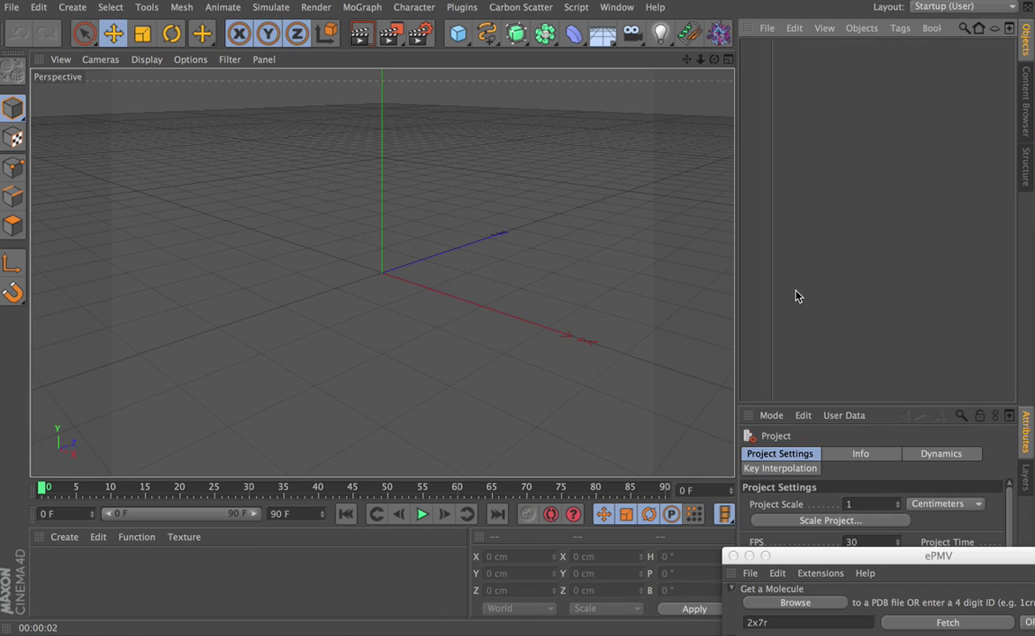
key("super+v")
left_click(806, 188)
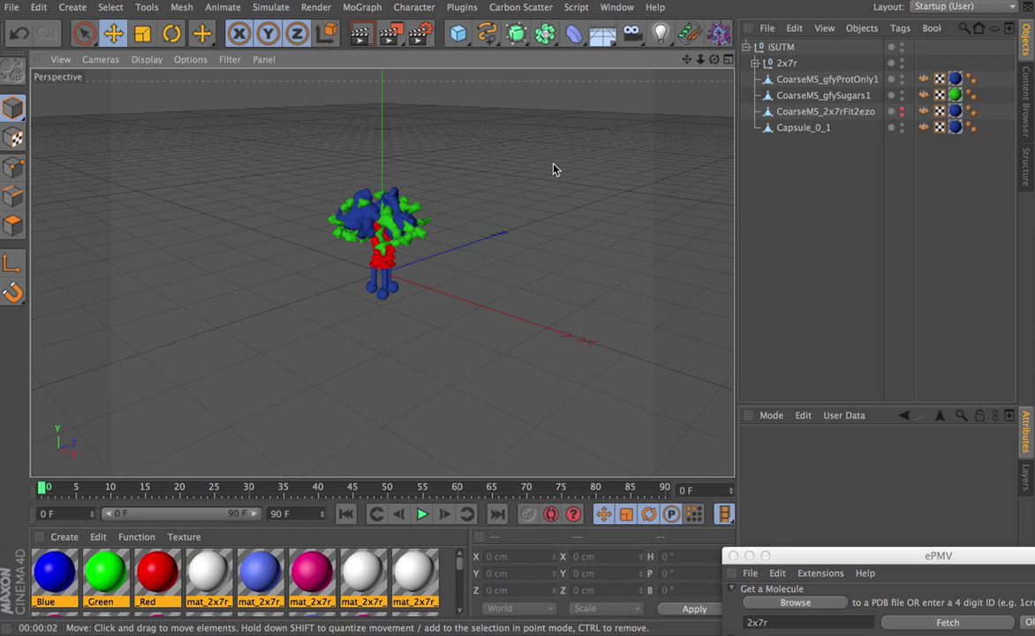
key("h")
left_click_drag(658, 66, 407, 247, "alt")
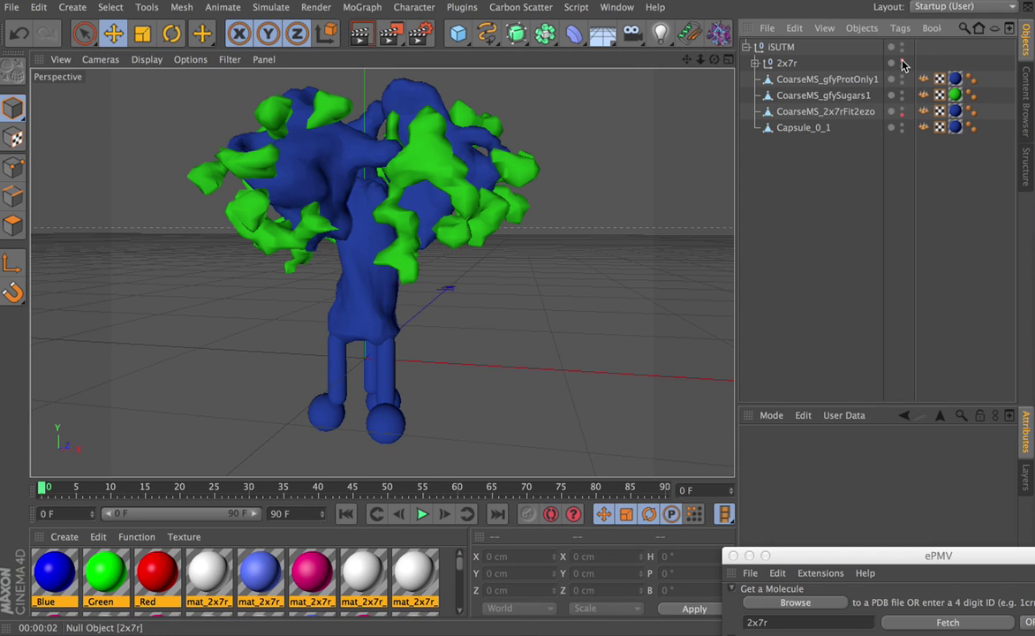
- Hide CoarseMS_2x7rFit2ezo in the editor and render a quick preview
left_click(352, 265)
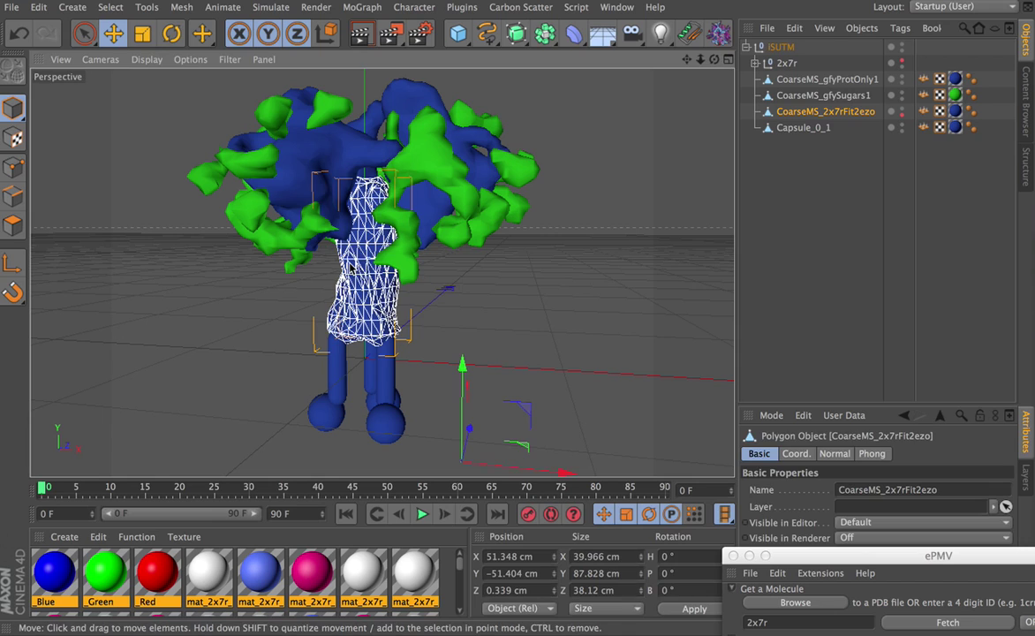
left_click(902, 111)
key("ctrl+r")
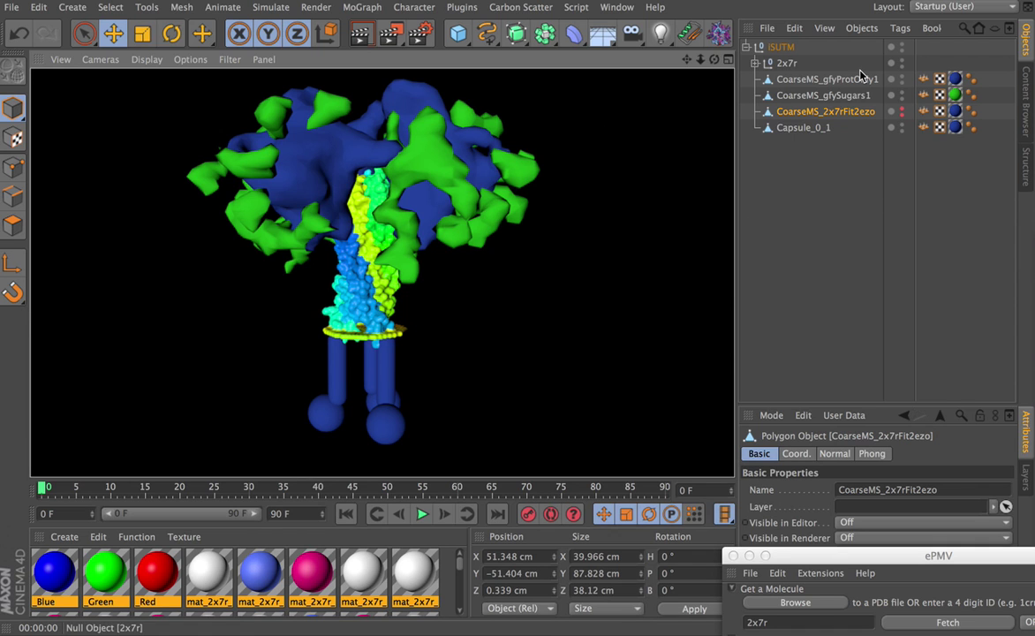
left_click_drag(689, 69, 688, 69)
- Add a light, switch to four views, and return to the HIV scene document
left_click(660, 33)
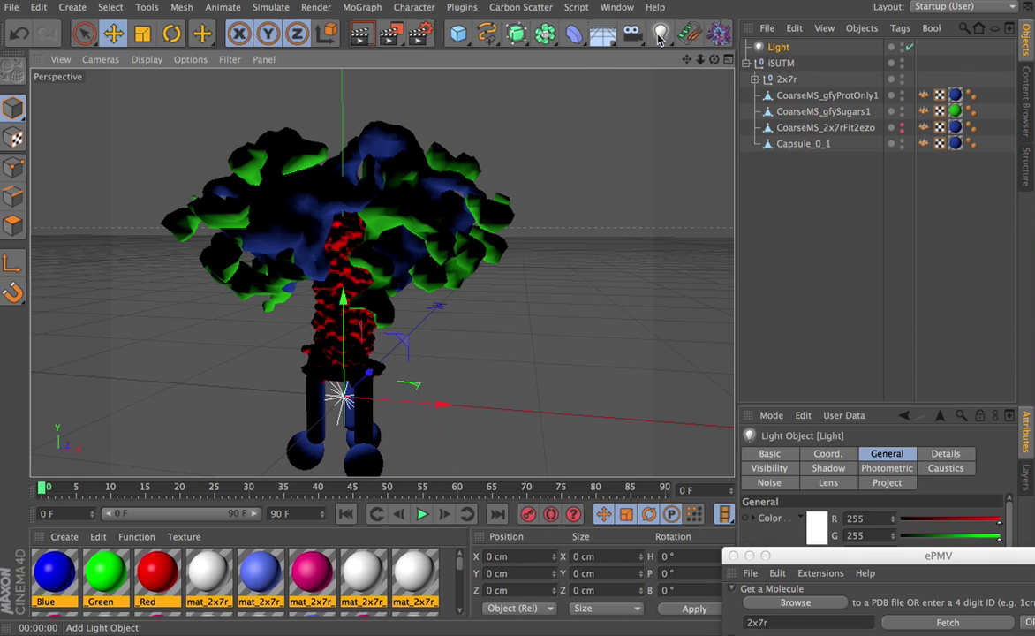
left_click(728, 60)
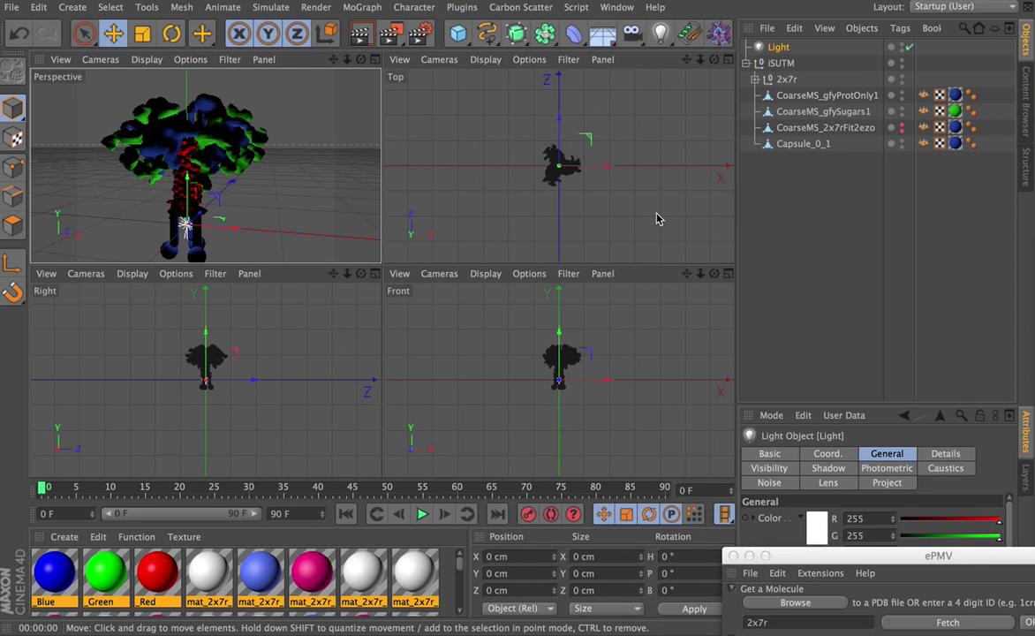
left_click(616, 7)
left_click(654, 353)
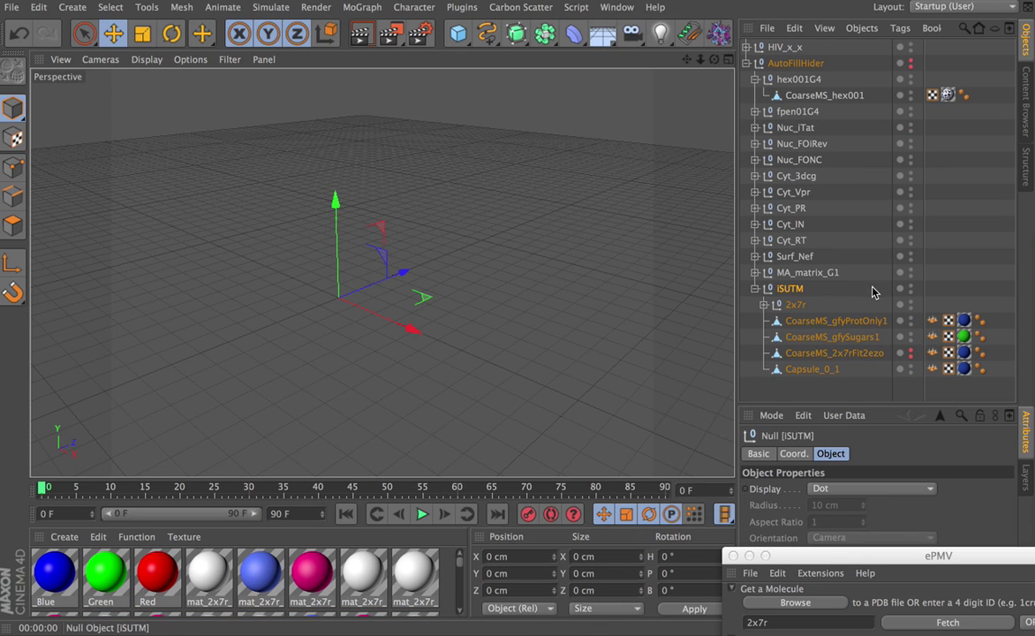
- Hide the HIV_x_x model and frame iSUTM in the four-view layout
left_click(910, 46)
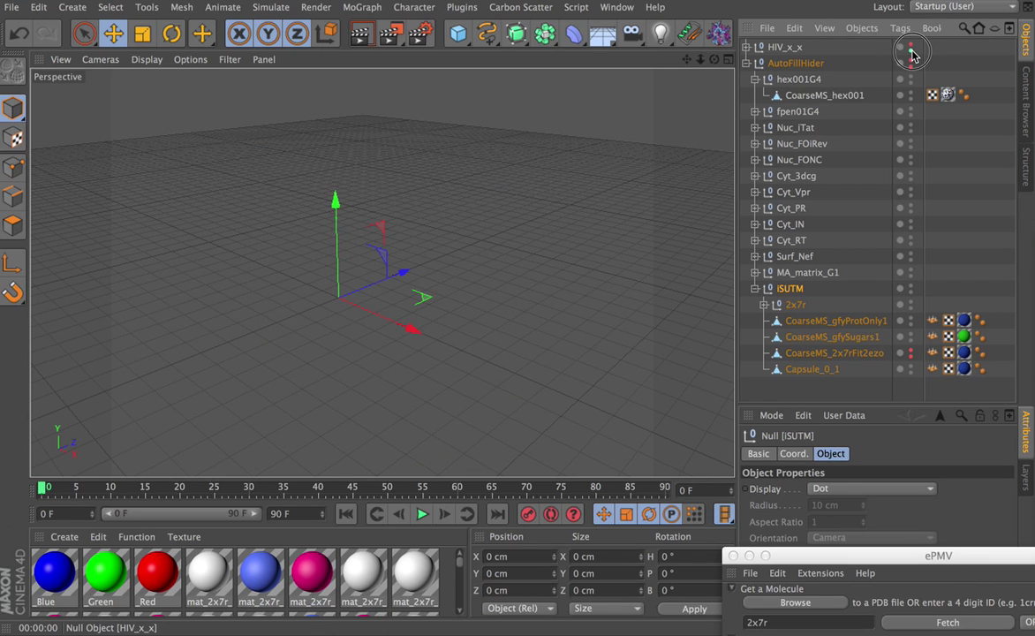
left_click(911, 59)
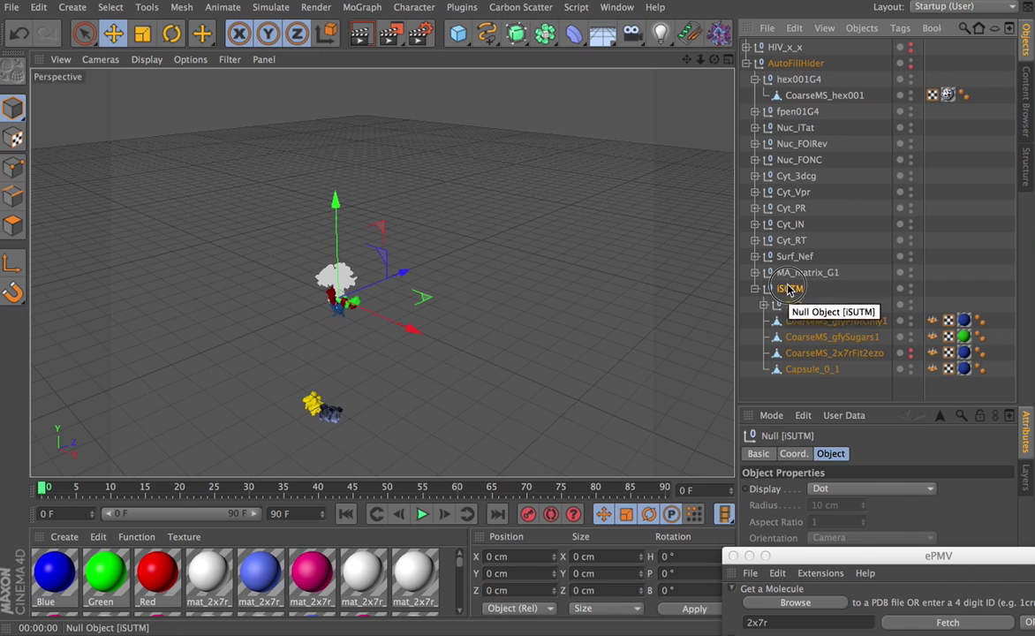
key("o")
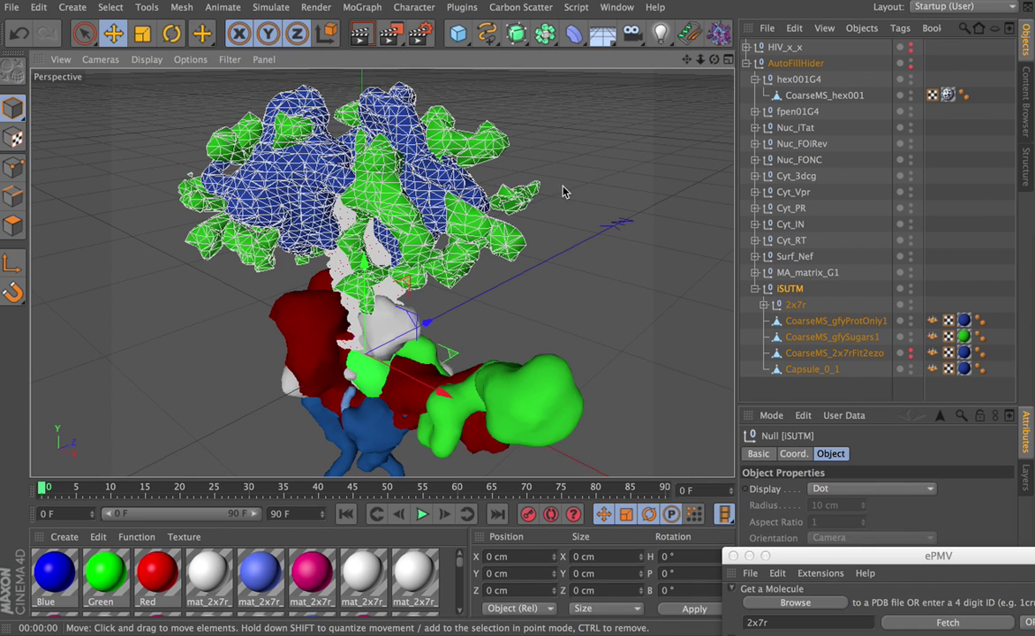
left_click(727, 60)
key("o")
key("o")
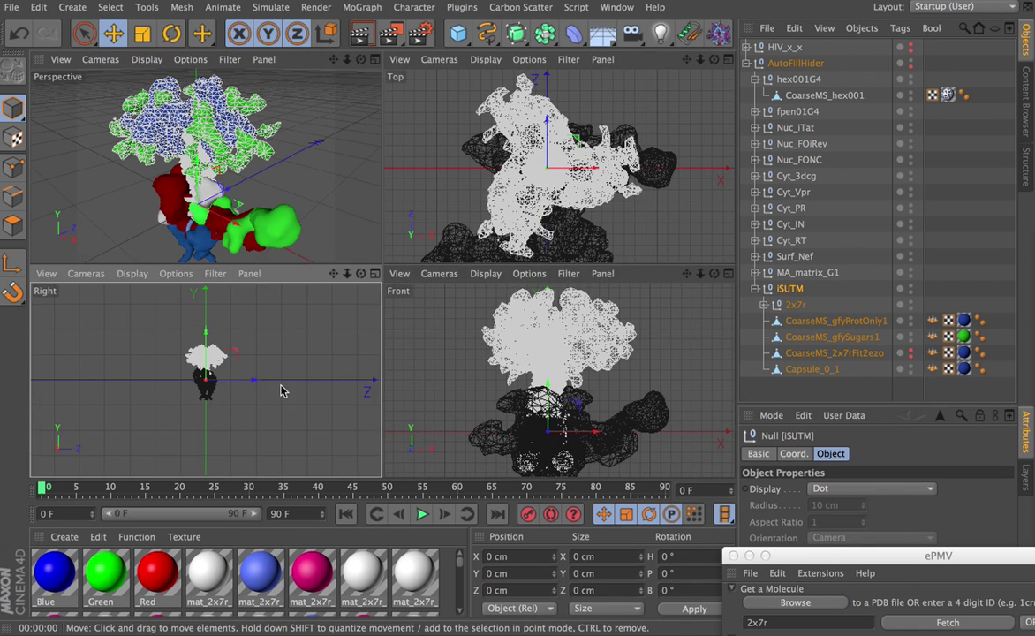
key("o")
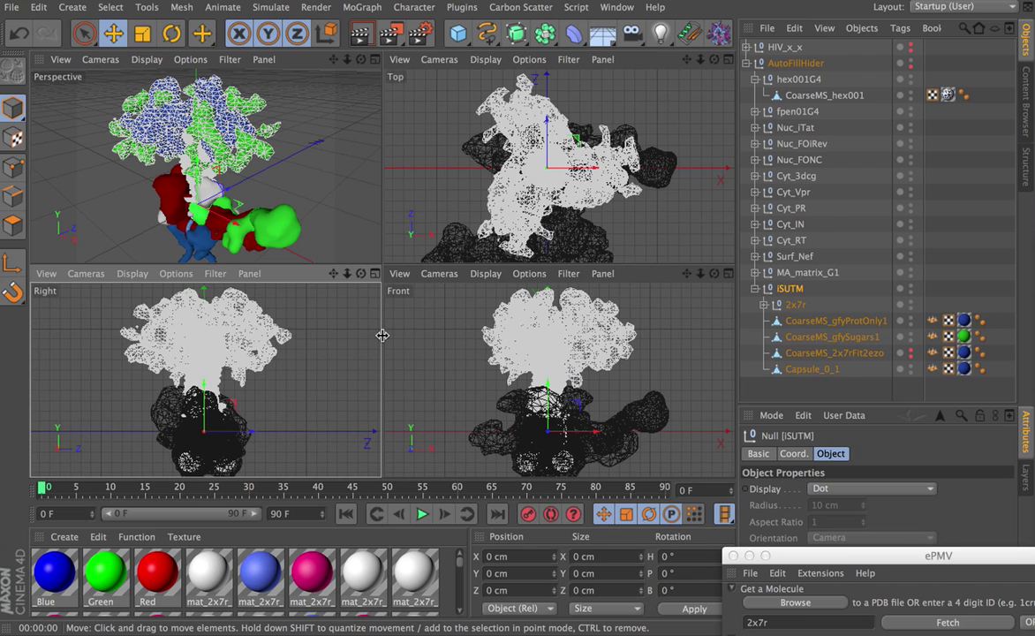
- Add a light above iSUTM, parent it under iSUTM, and hide CoarseMS_gfyProtOnly1
left_click(661, 33)
left_click_drag(554, 381, 548, 290)
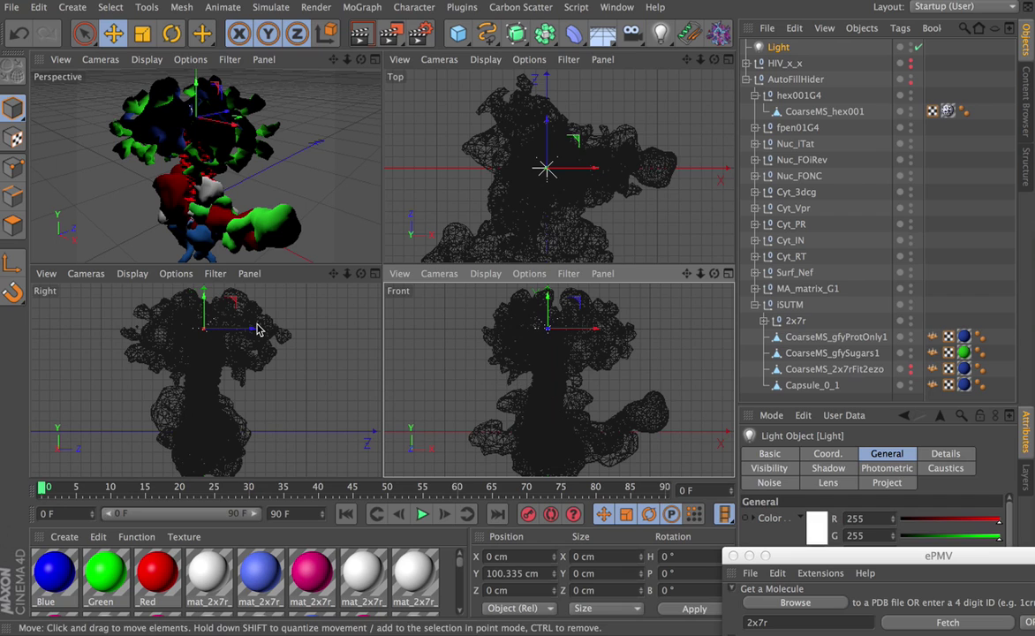
left_click_drag(253, 330, 259, 334)
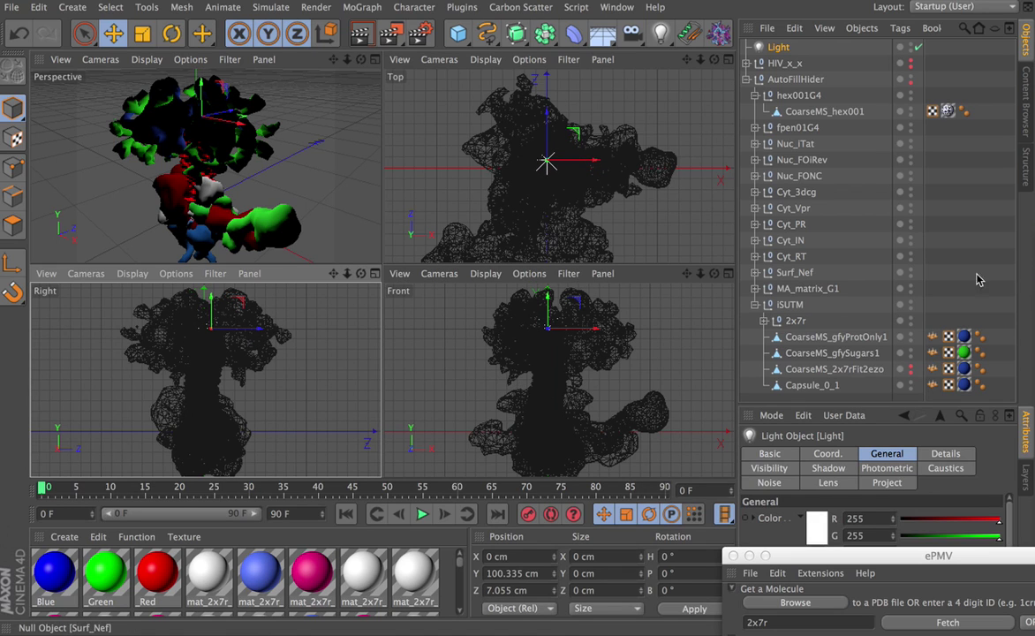
left_click_drag(774, 51, 793, 315)
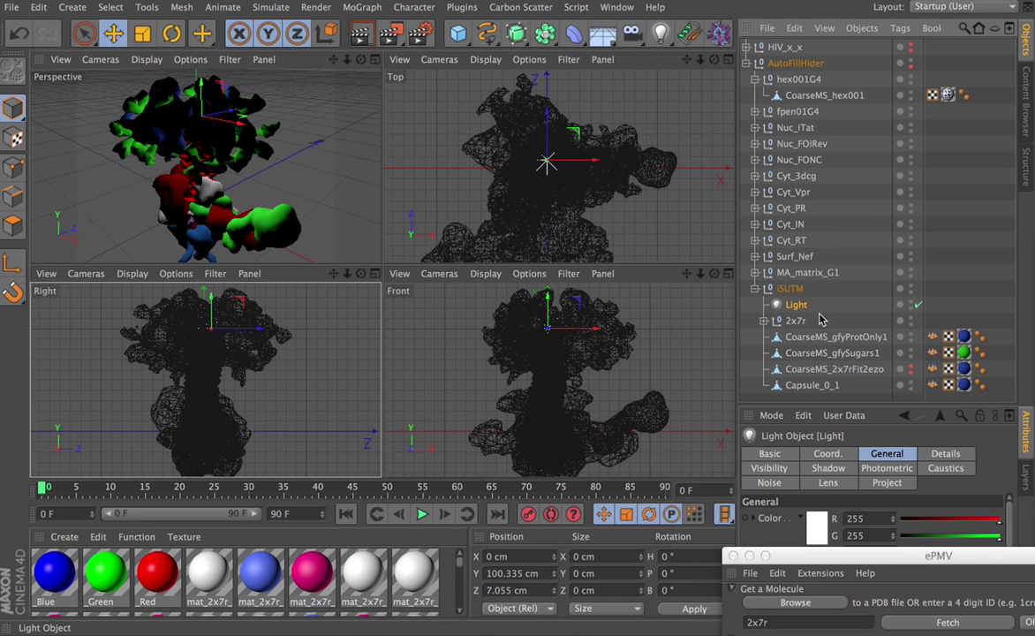
left_click(911, 337)
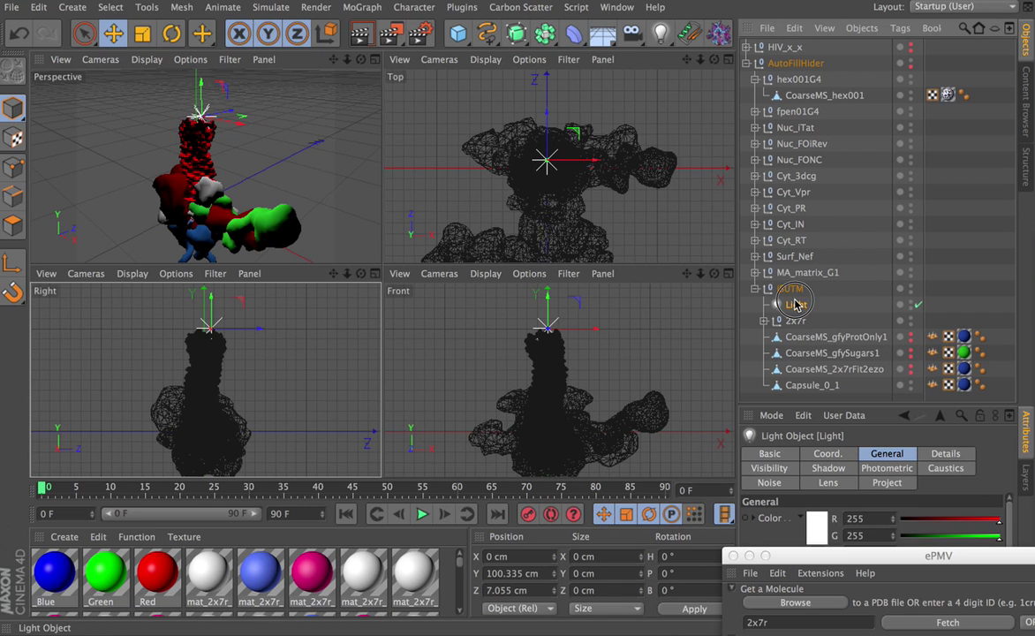
- Set the Light's Visible Light option to Visible
left_click(861, 572)
left_click(895, 625)
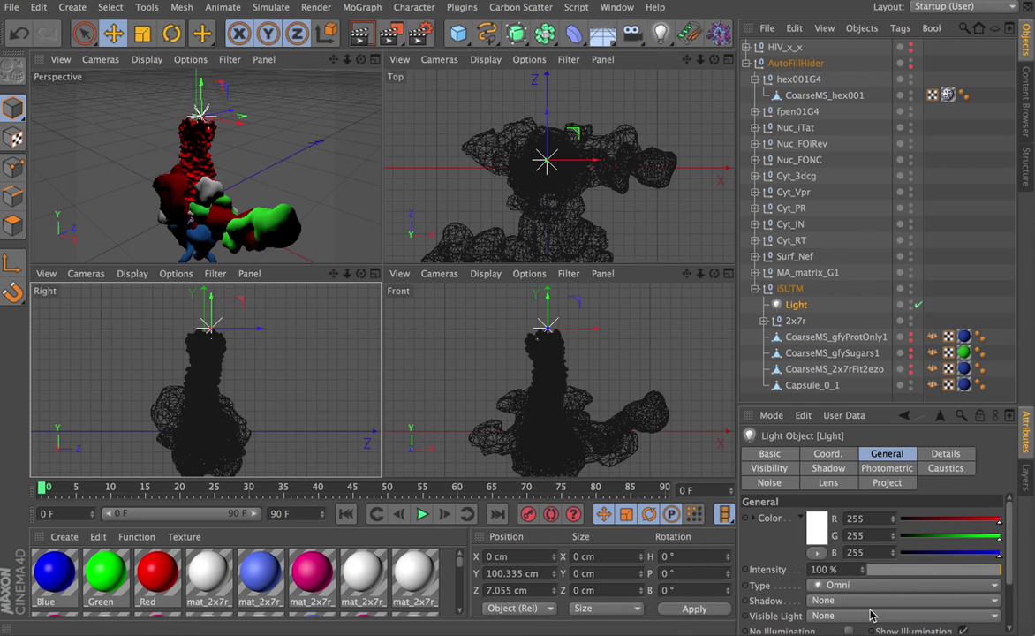
left_click(872, 616)
left_click(872, 619)
- Set the light's visibility Outer Distance to 100 cm
left_click(769, 469)
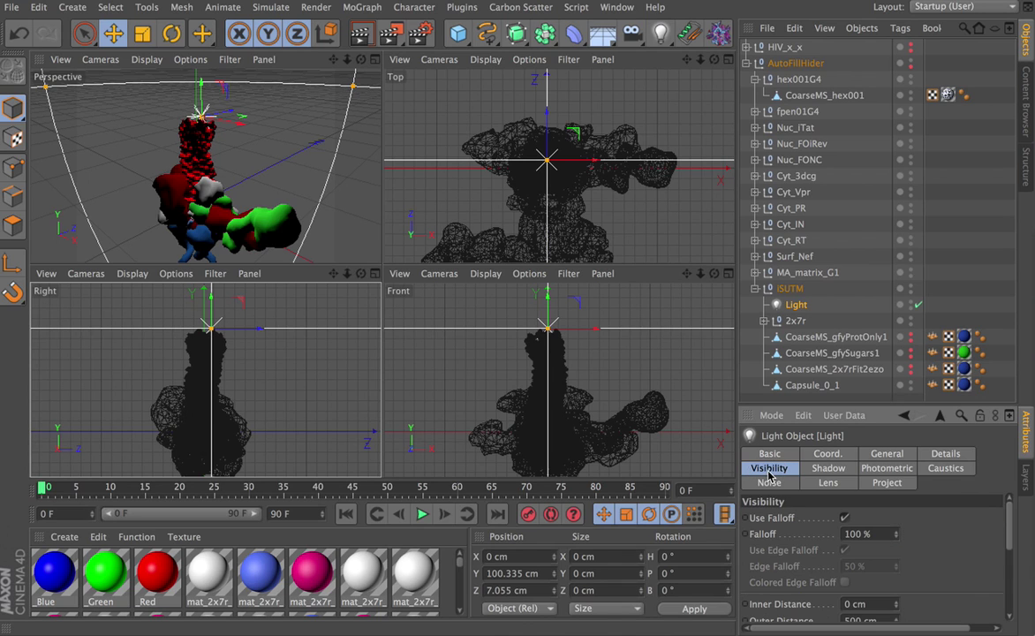
left_click_drag(1010, 517, 994, 566)
left_click(862, 533)
type("100")
key("Return")
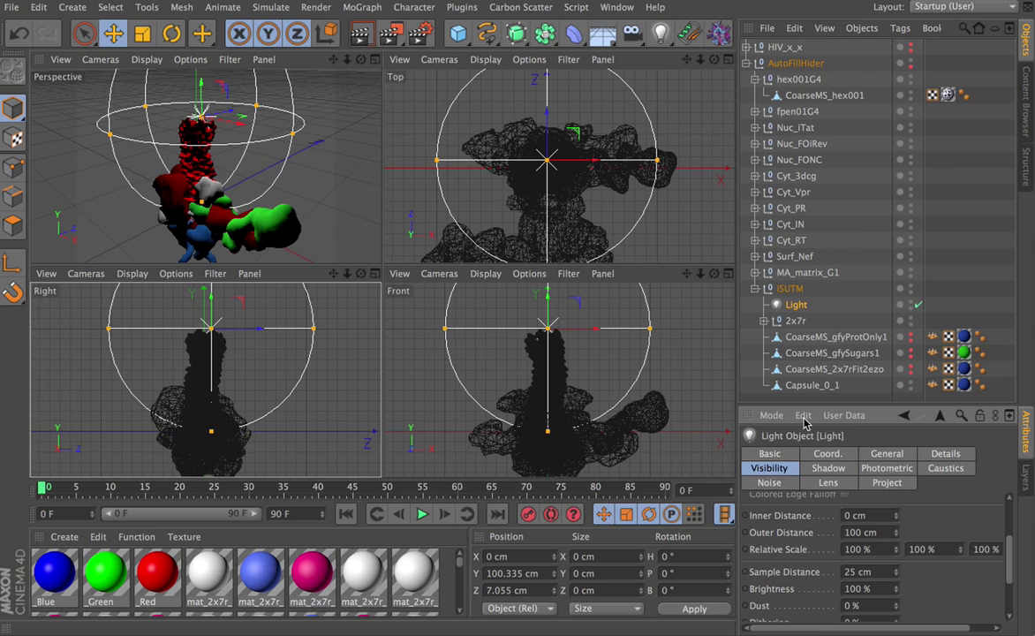
- Give the light a green colour (25, 255, 0)
left_click(892, 455)
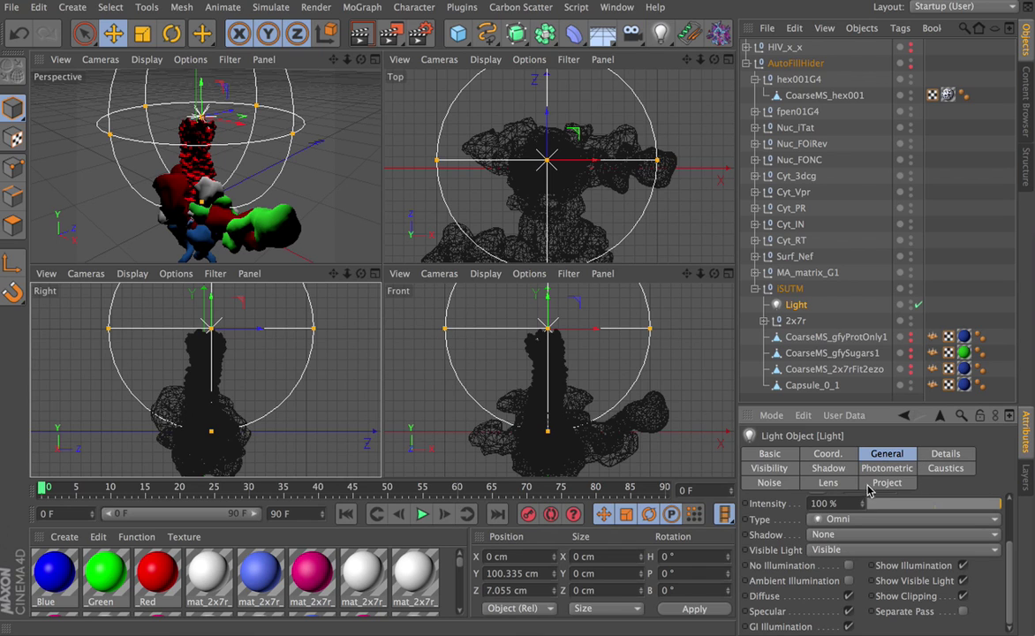
scroll(913, 482, "up", 3)
left_click(814, 530)
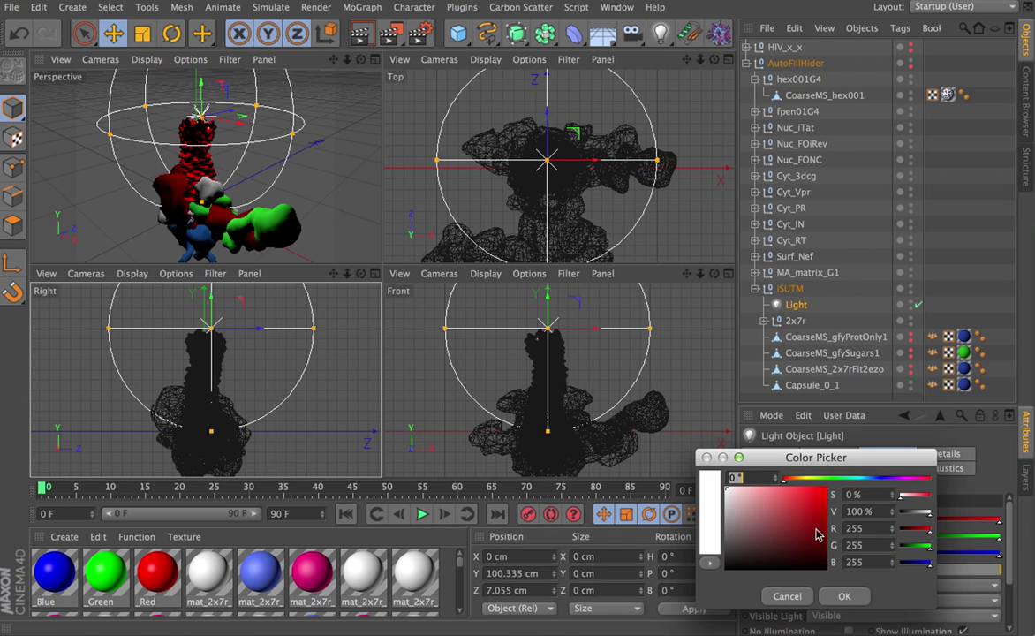
left_click(828, 478)
left_click(826, 487)
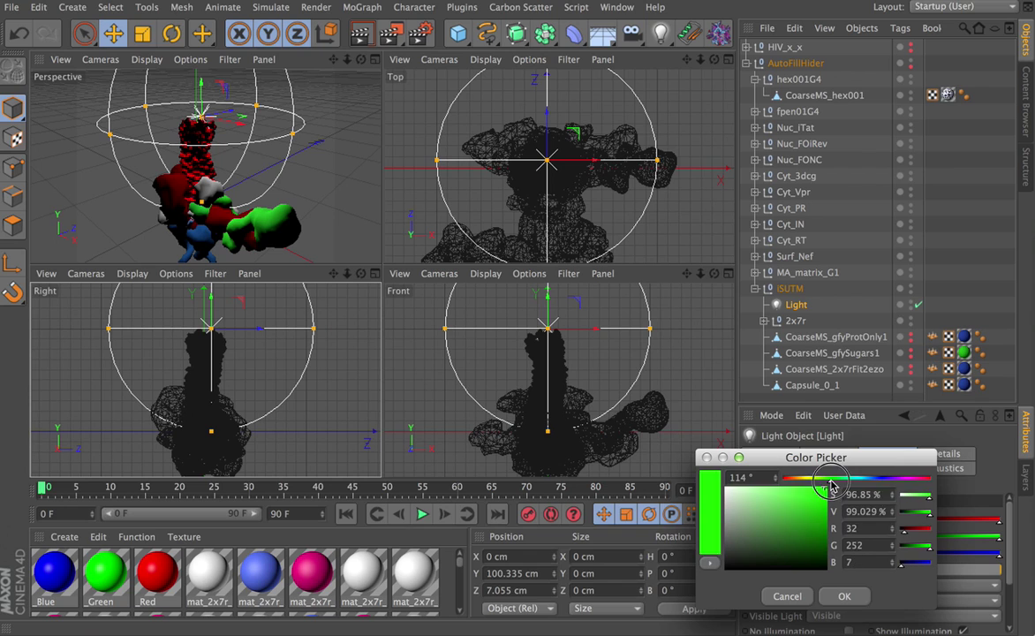
left_click(846, 597)
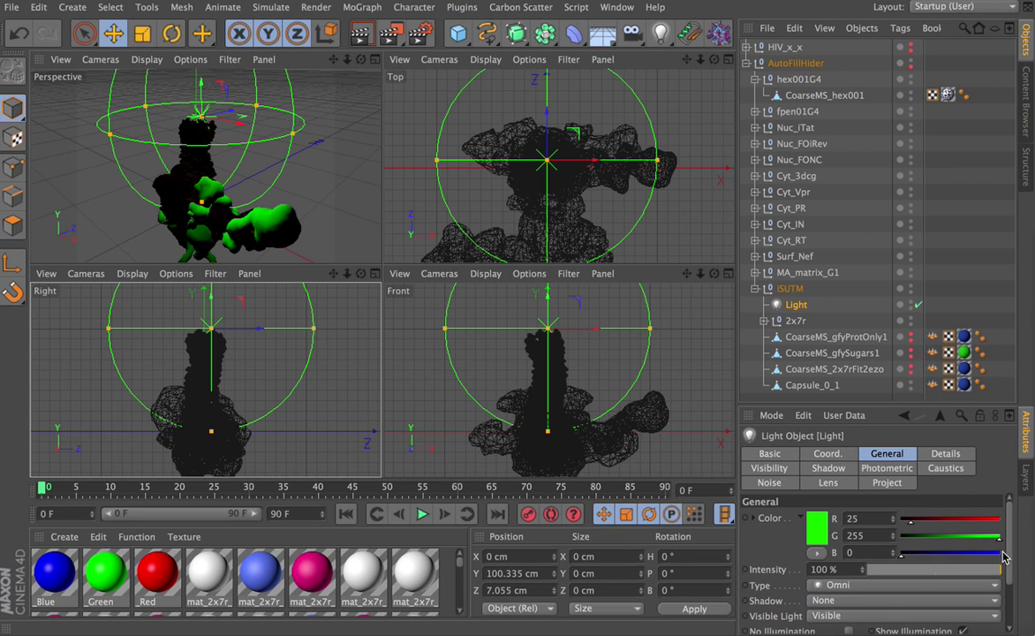
- Turn on No Illumination for the light and show the HIV model again
scroll(1012, 563, "down", 3)
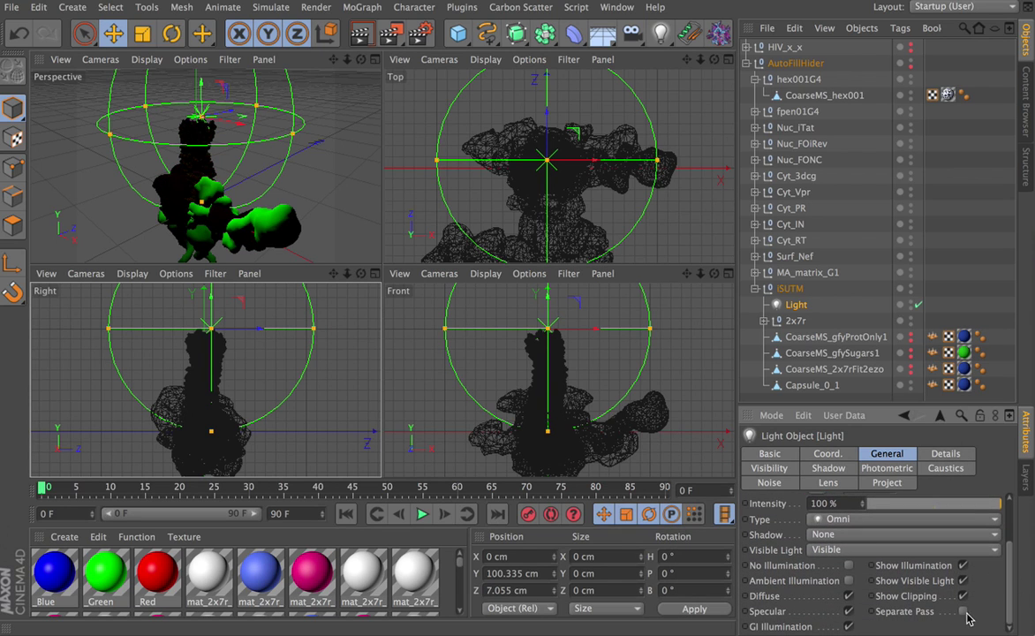
left_click(849, 567)
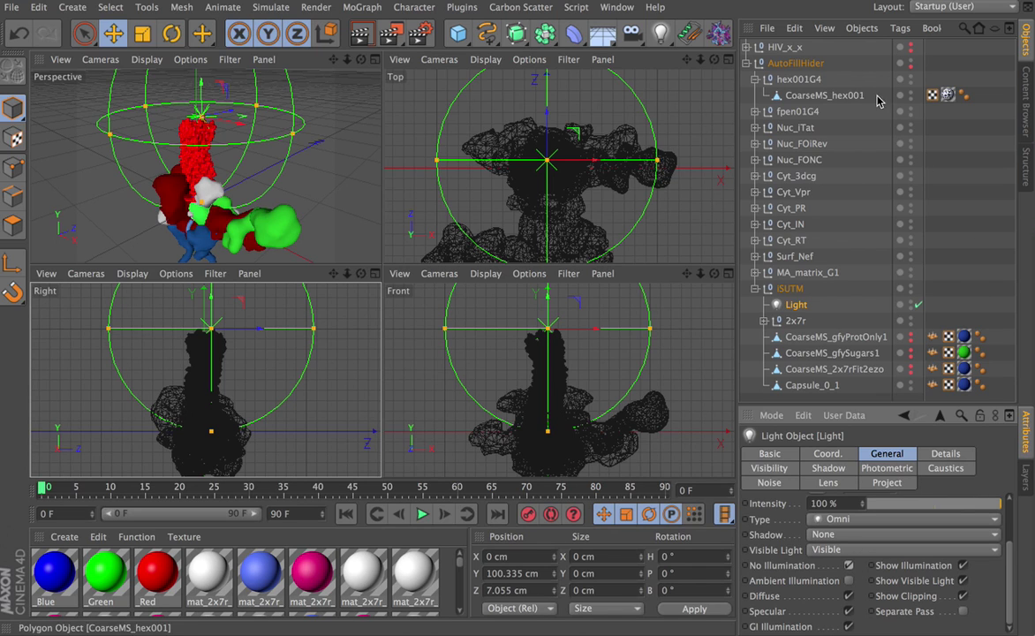
left_click(911, 47)
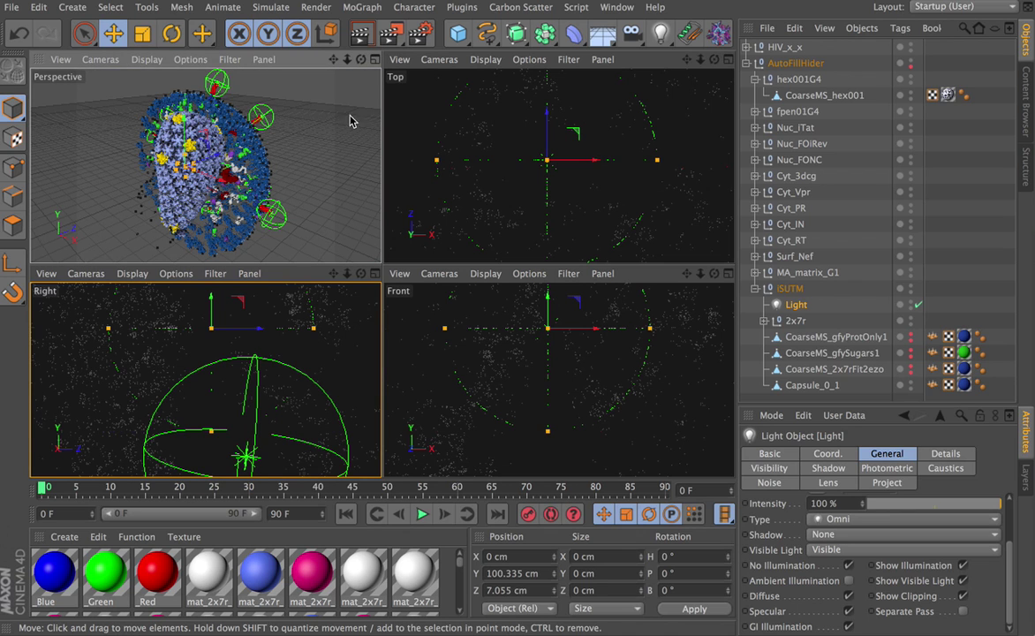
- Render the HIV particle in the maximised Perspective view, then select the iSUTM group
middle_click(226, 165)
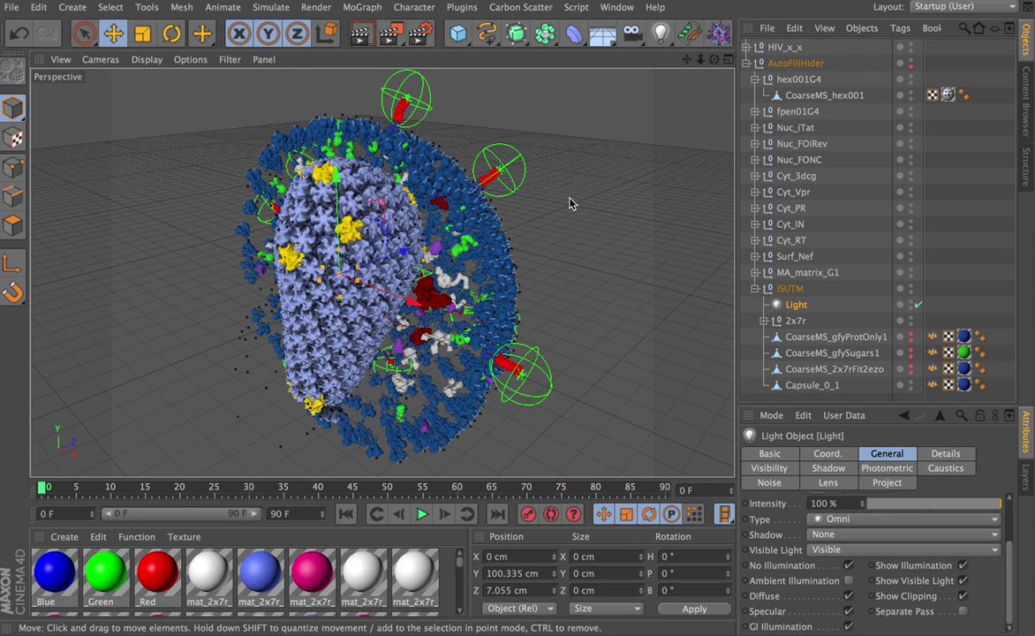
key("ctrl+r")
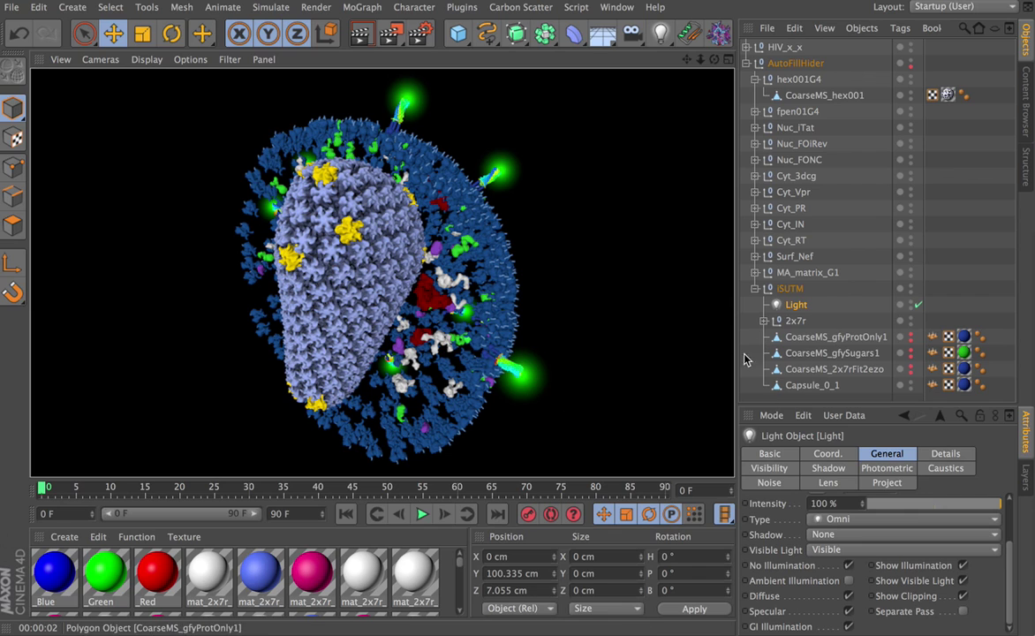
left_click(794, 290)
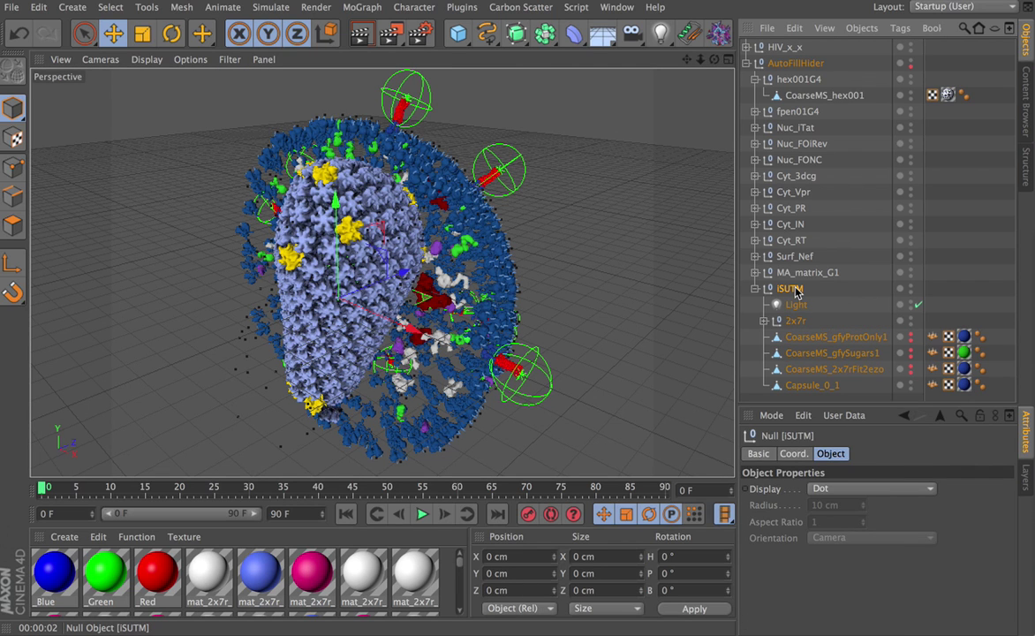
- Paste the iSUTM group into a new scene and delete its light
key("super+n")
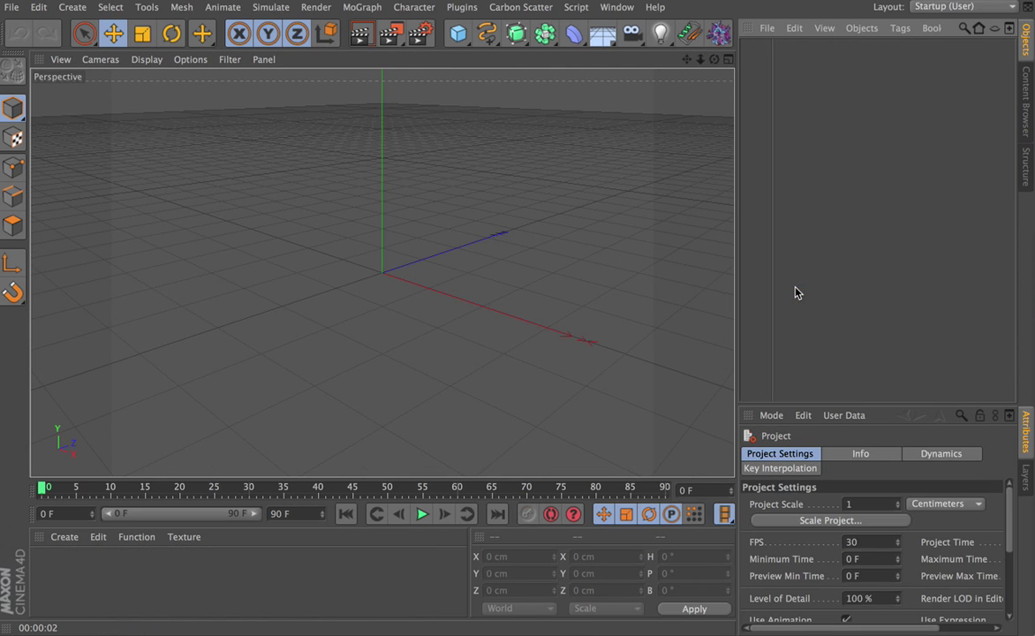
key("super+w")
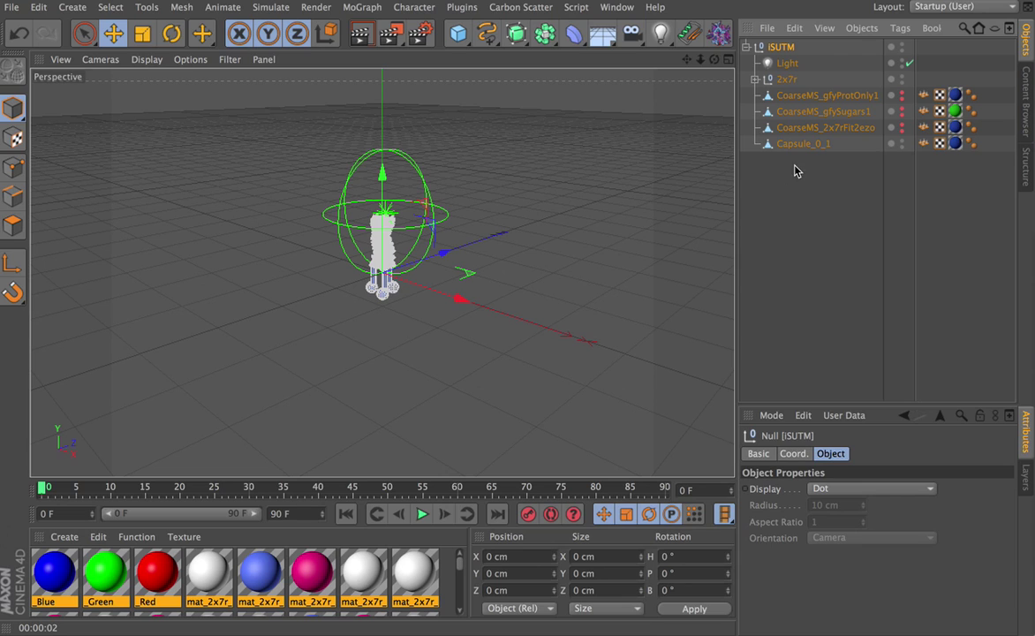
left_click(788, 63)
key("Delete")
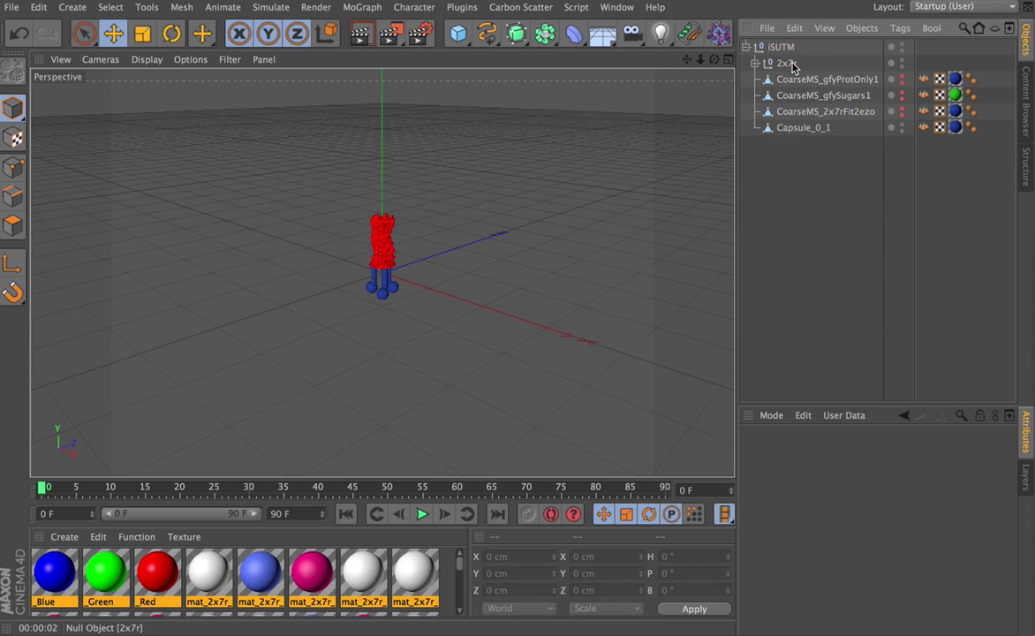
- Open the CMotion Spi-bot preset scene from the Content Browser and play its walk animation
left_click(576, 8)
mouse_move(600, 10)
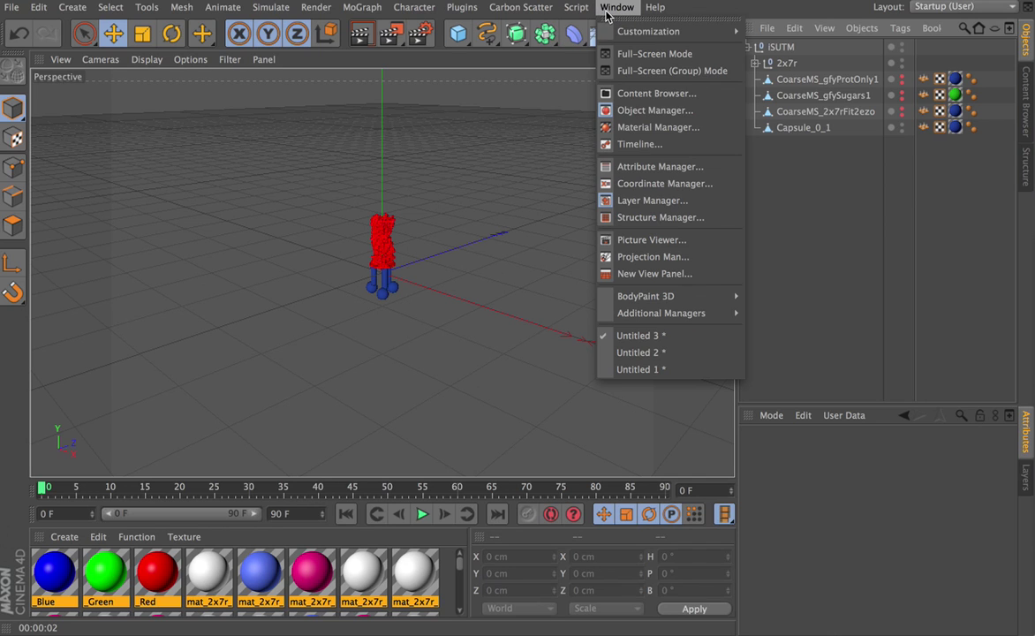
left_click(636, 93)
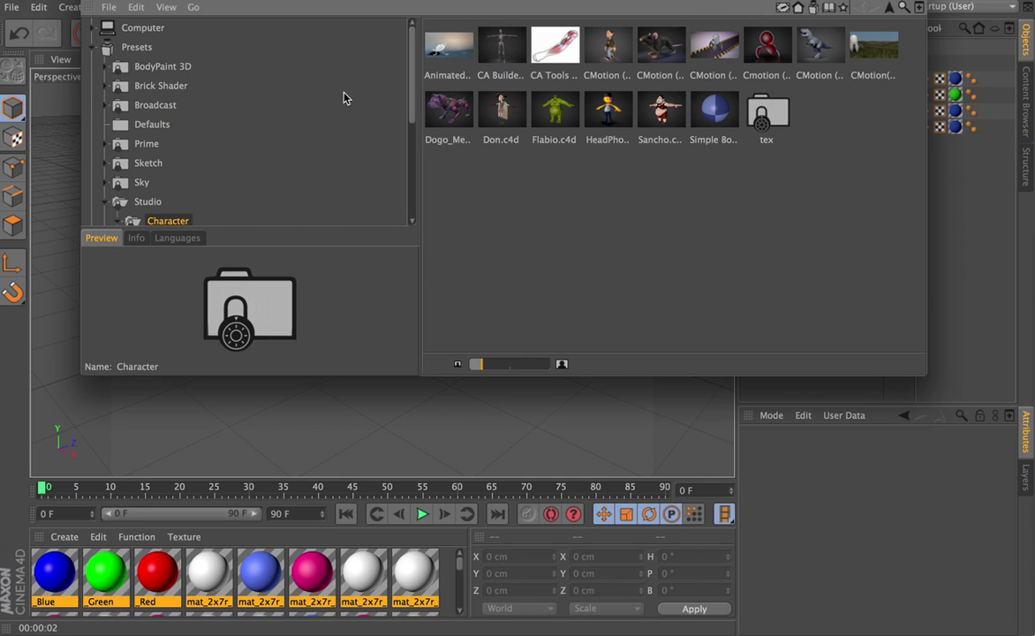
scroll(416, 157, "down", 5)
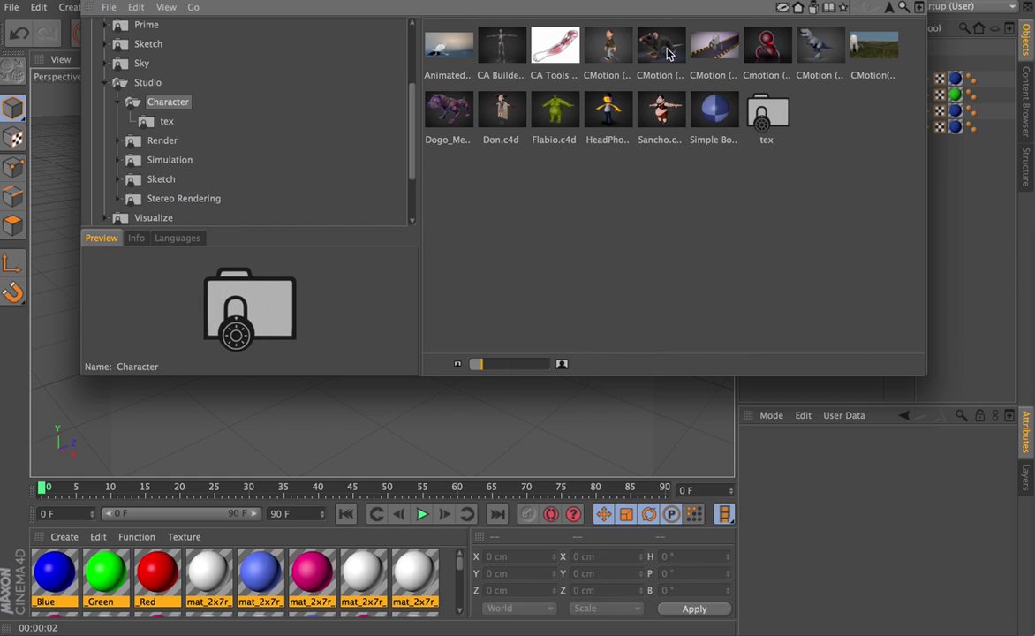
double_click(721, 50)
key("F8")
left_click_drag(364, 3, 968, 585)
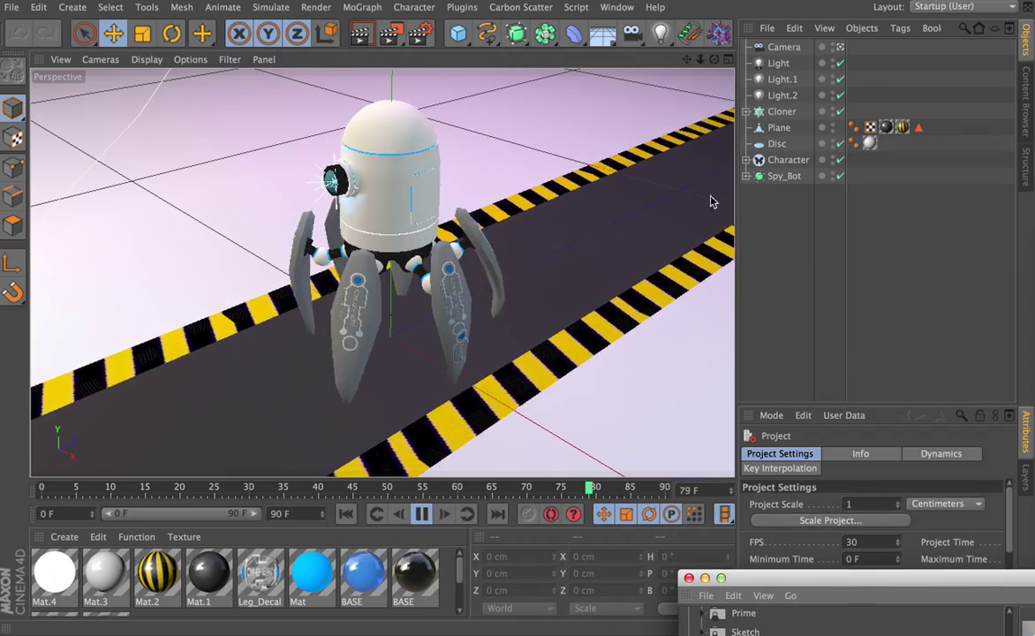
- Delete Camera through Disc, switch off Light.3 inside Character, and select Character
left_click(778, 144)
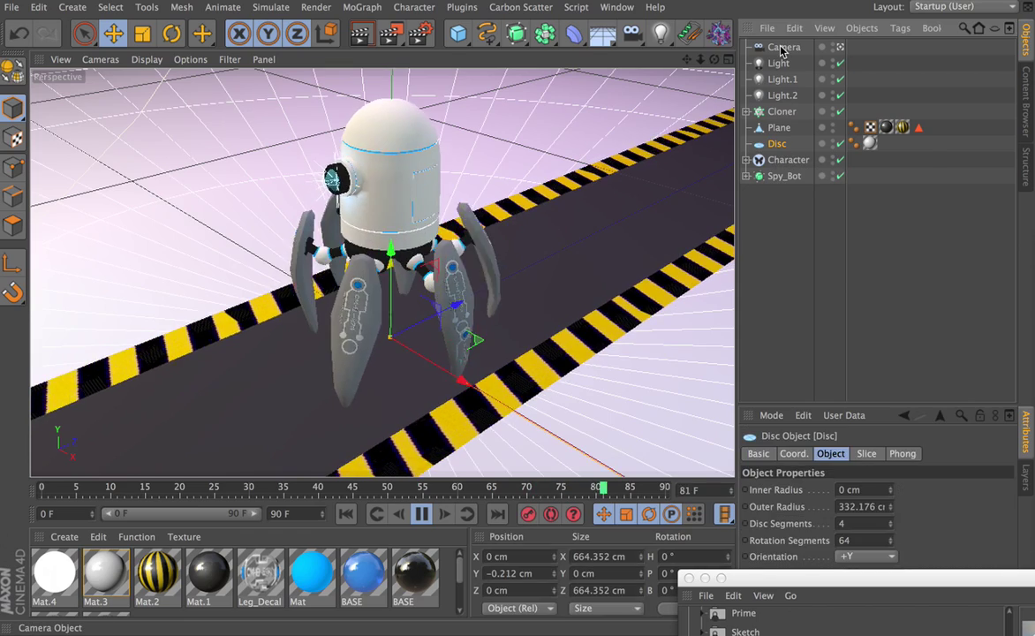
left_click(781, 48, "shift")
key("Delete")
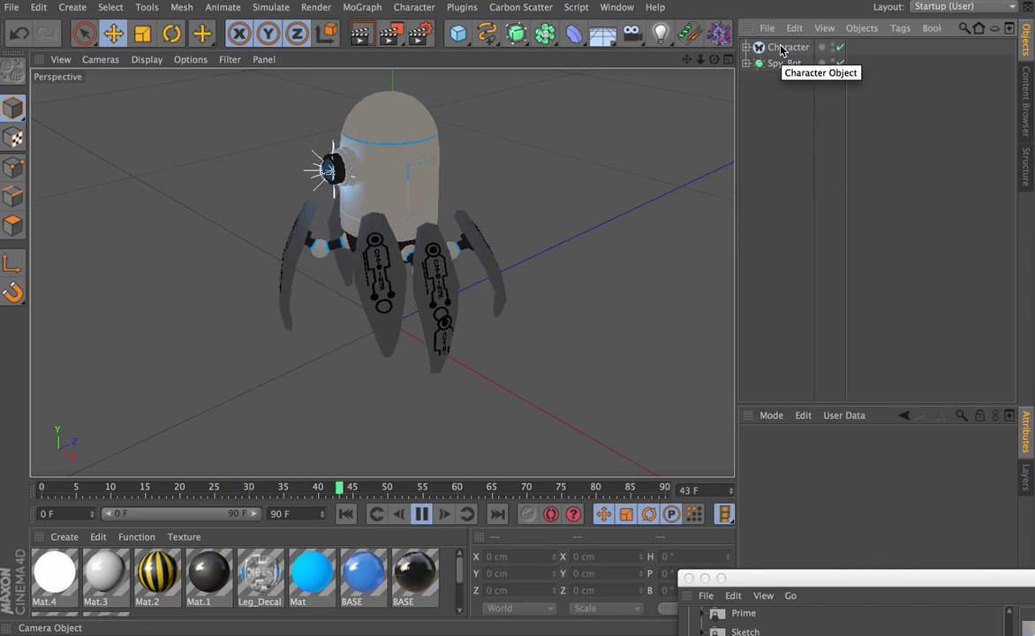
left_click(747, 47)
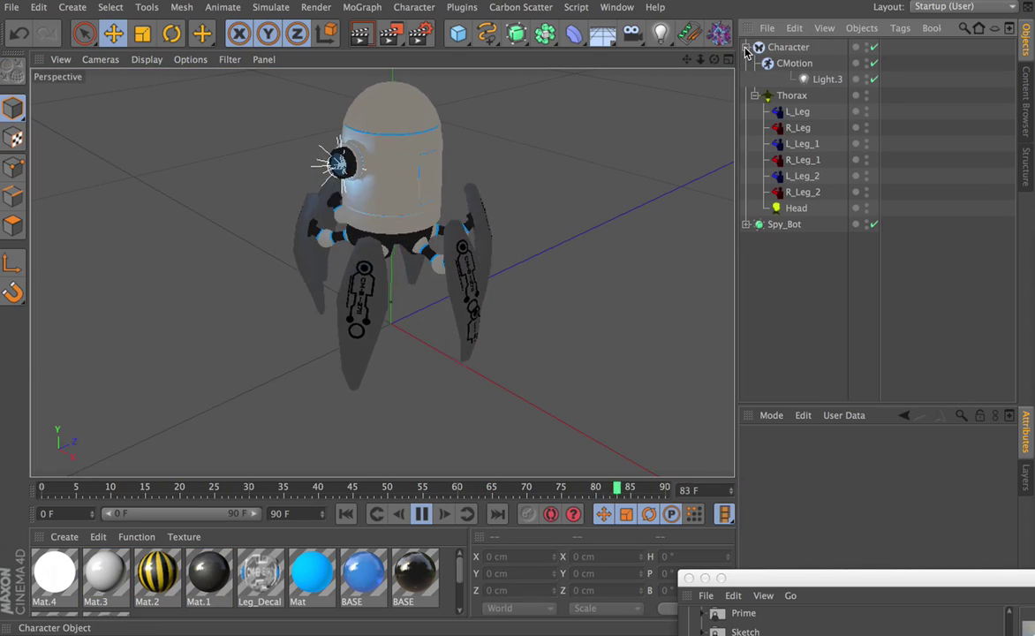
left_click(870, 79)
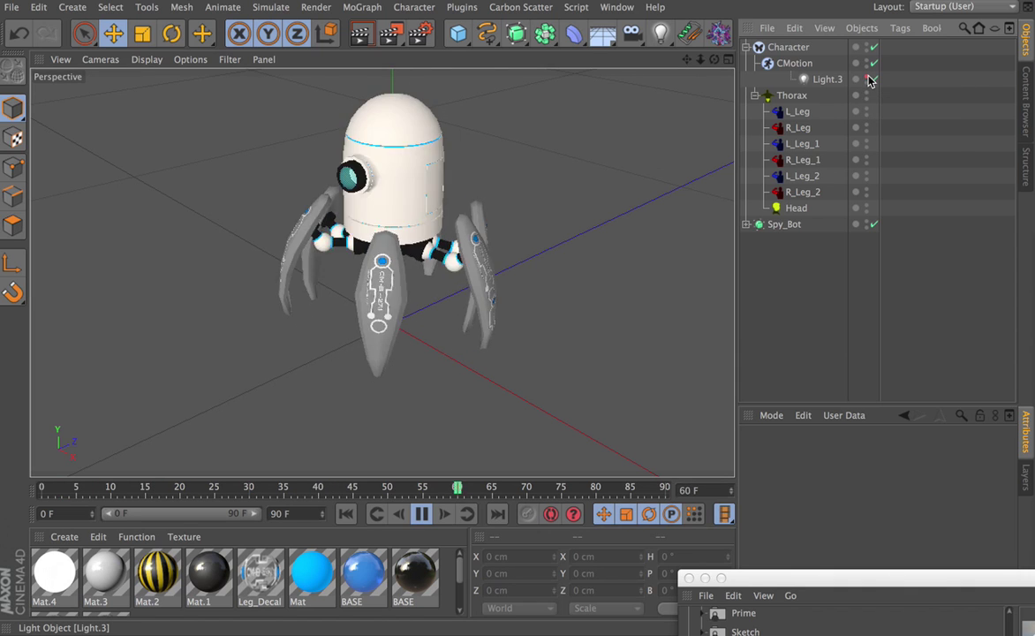
left_click(748, 46)
left_click(785, 48)
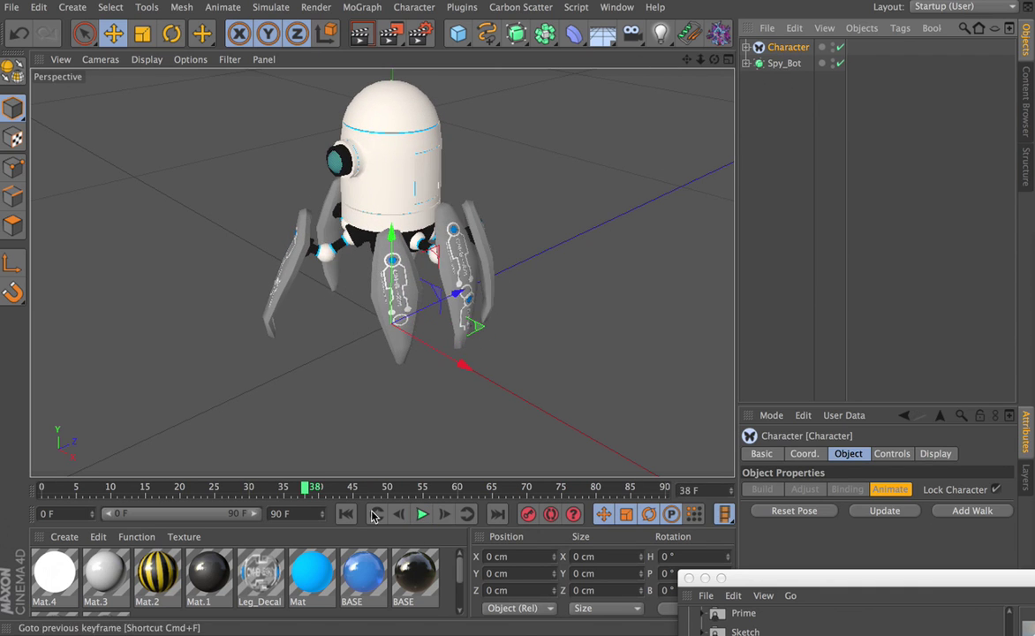
- Rewind to frame 0, show four views, and select Character together with Spy_Bot
left_click(347, 514)
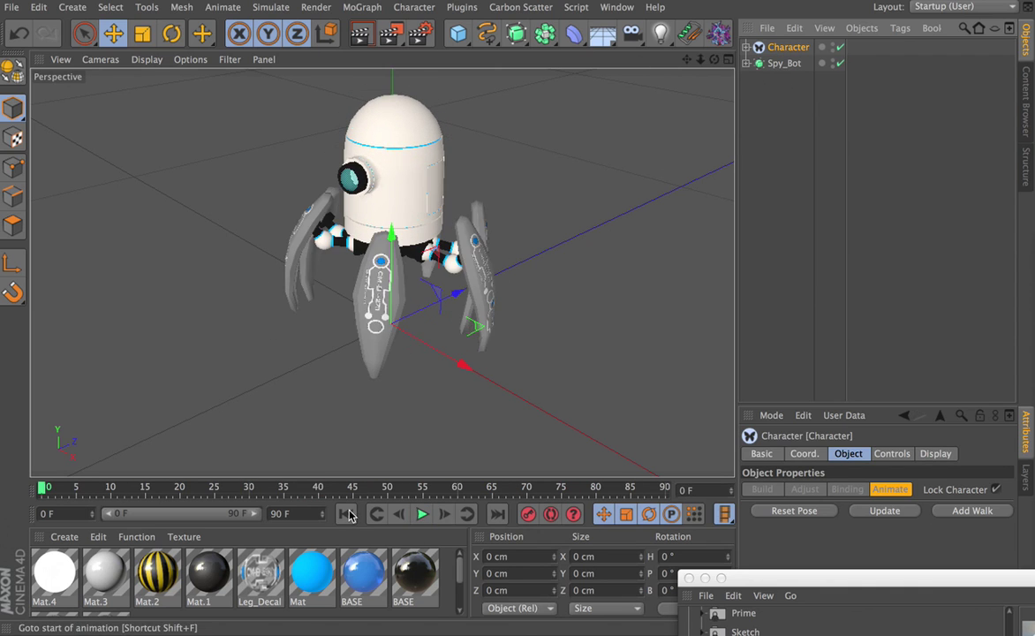
left_click_drag(718, 57, 718, 57)
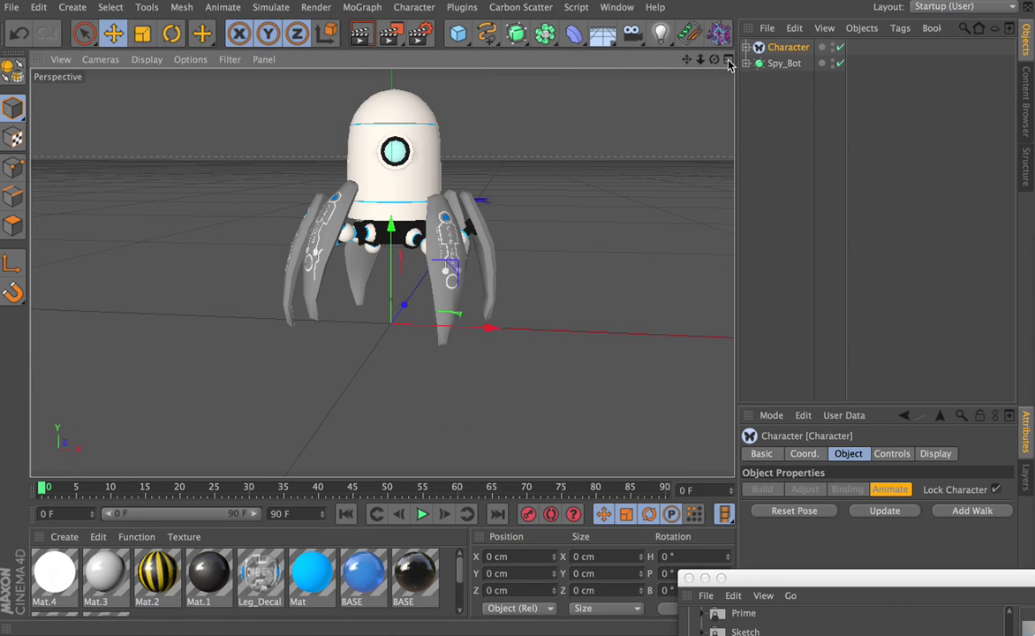
left_click(728, 60)
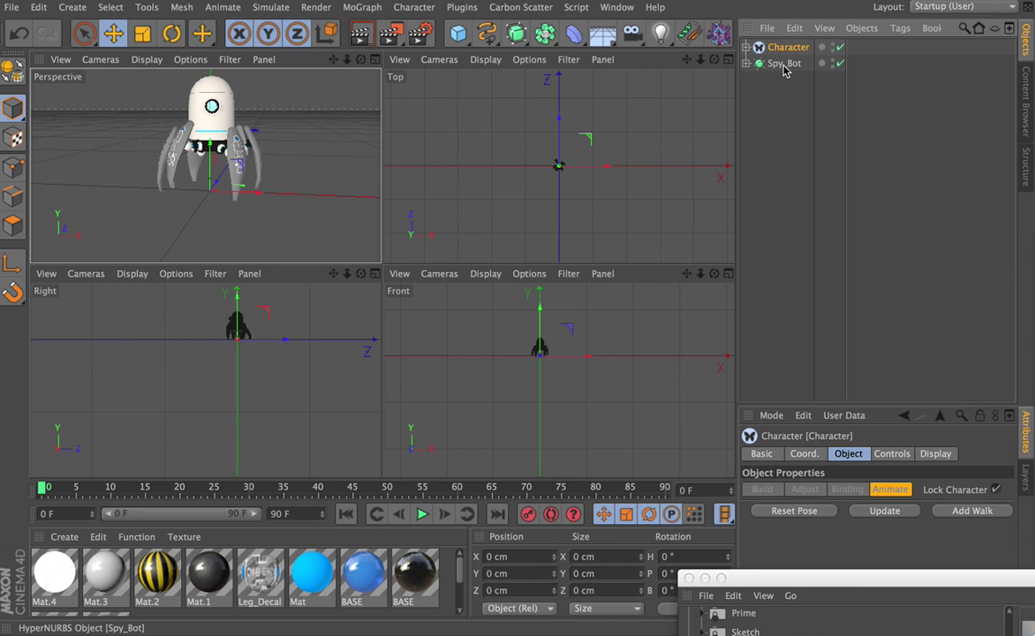
left_click(784, 65, "shift")
- Paste Character and Spy_Bot into the Untitled 3 scene holding iSUTM
left_click(616, 7)
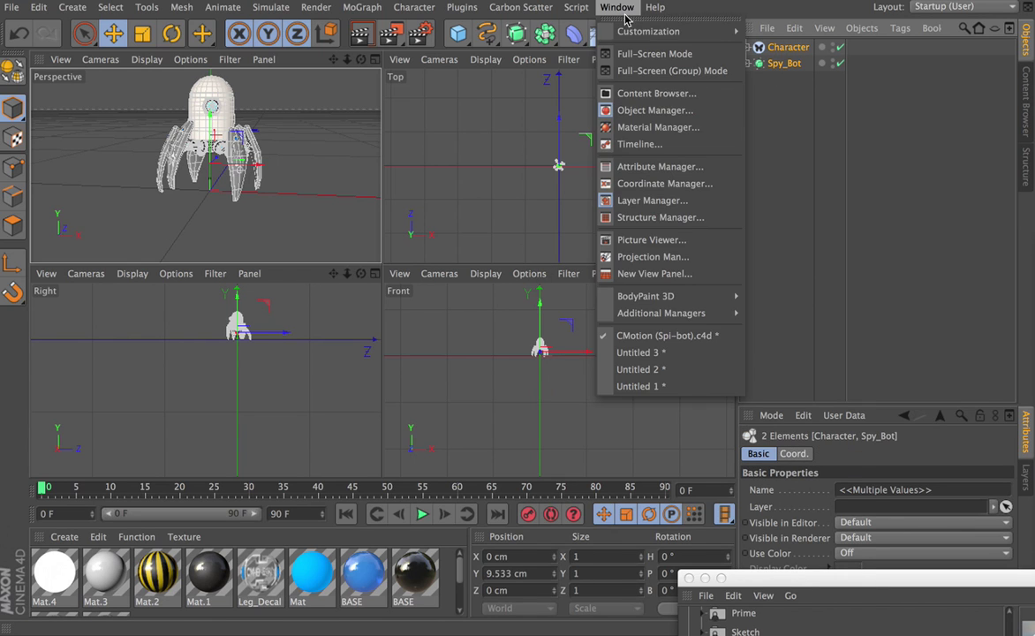
left_click(641, 353)
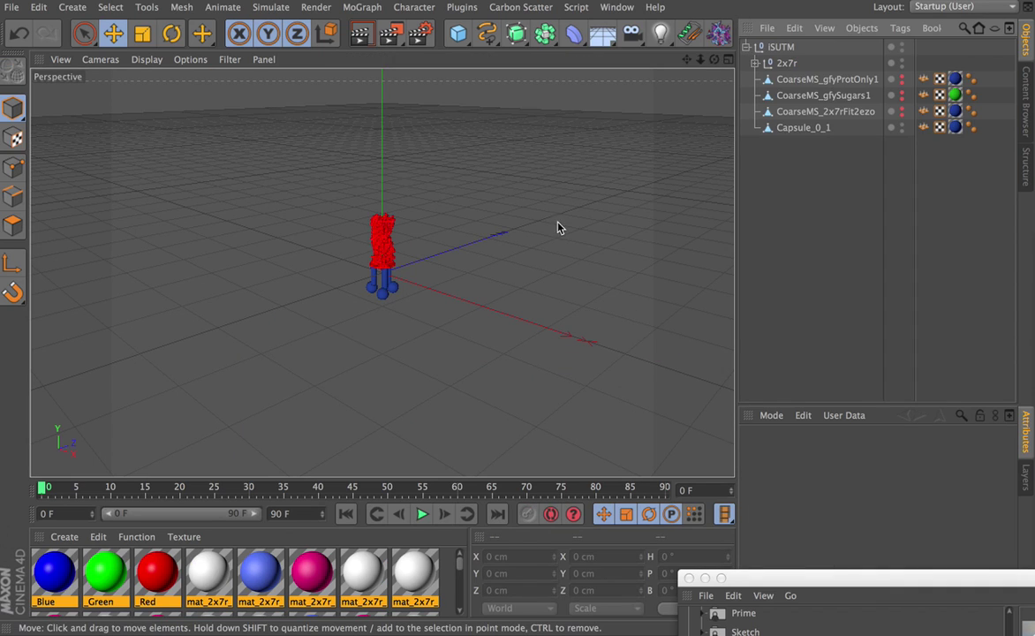
key("super+v")
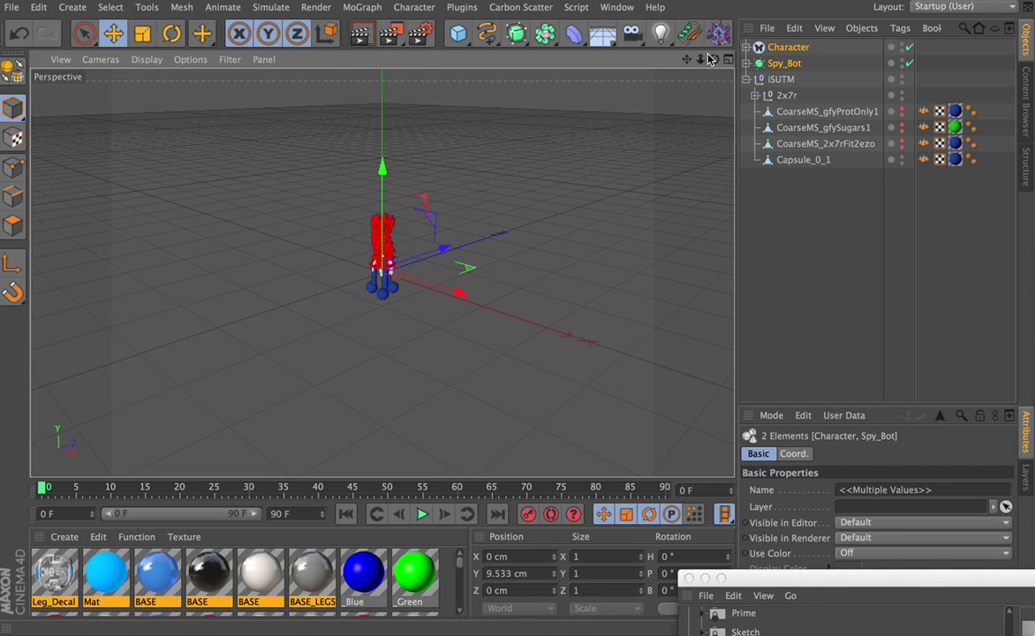
- Add a Null, parent Character and Spy_Bot under it, and select the Null
left_click_drag(469, 42, 495, 52)
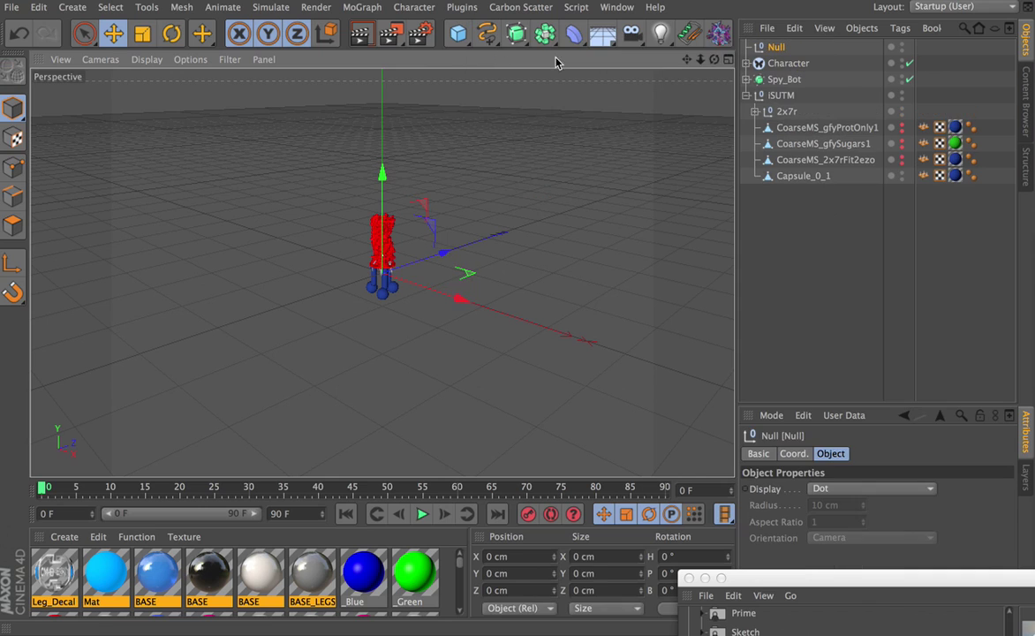
left_click(788, 63)
left_click(785, 78, "shift")
left_click_drag(784, 78, 778, 51)
left_click(777, 49)
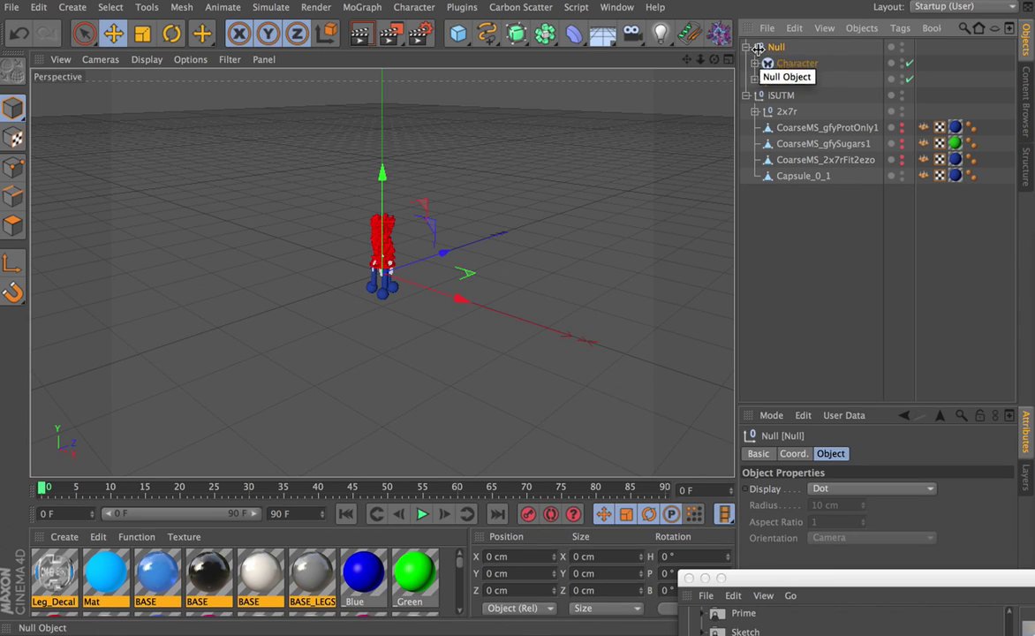
left_click(539, 40)
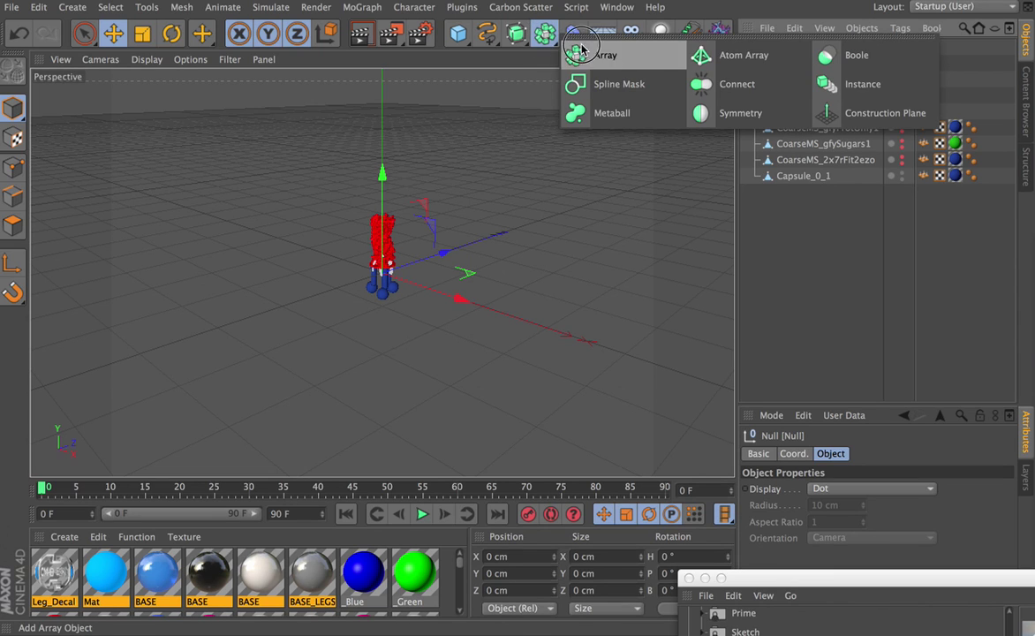
- Create a Null Instance of the robot Null, raise it along Y and flip it 180°
left_click(843, 86)
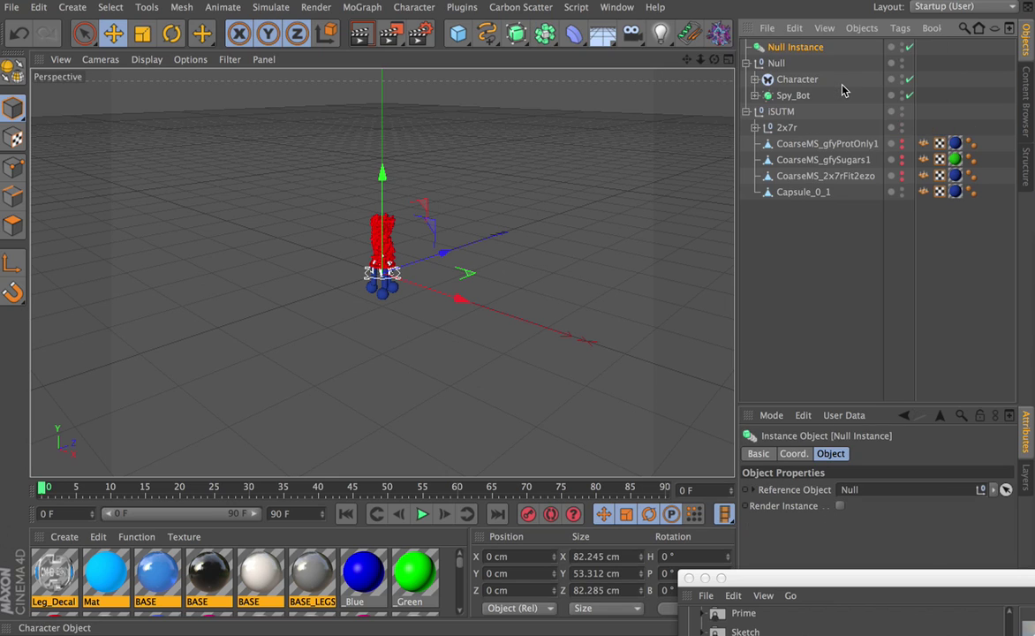
left_click_drag(382, 174, 381, 128)
key("r")
left_click_drag(361, 176, 448, 364)
left_click_drag(688, 572, 746, 593)
left_click(694, 576)
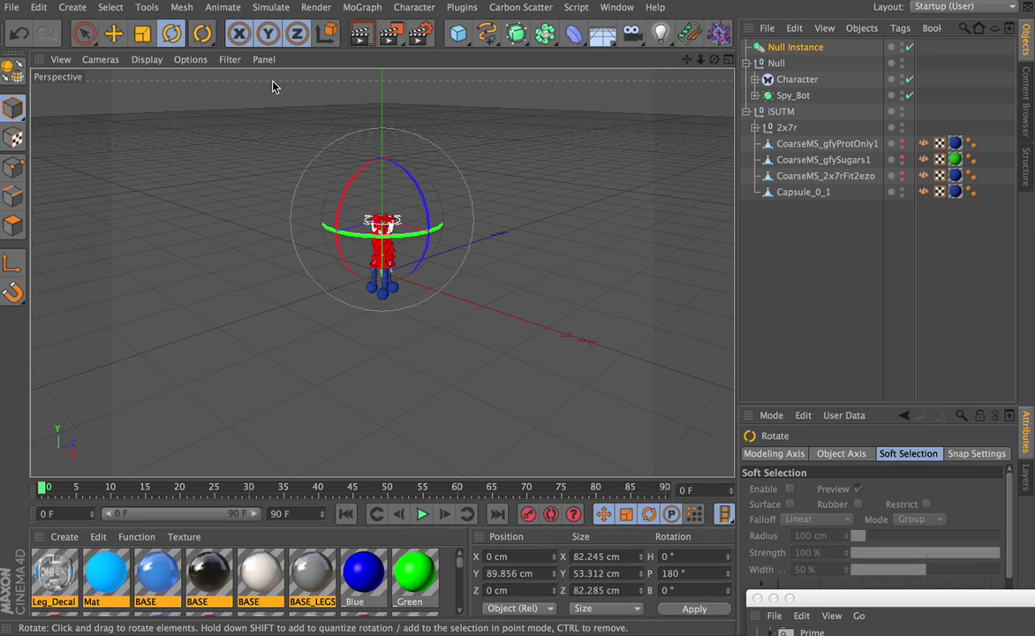
left_click(114, 33)
mouse_move(383, 310)
left_mouse_down()
mouse_move(382, 286)
mouse_move(382, 297)
left_mouse_up()
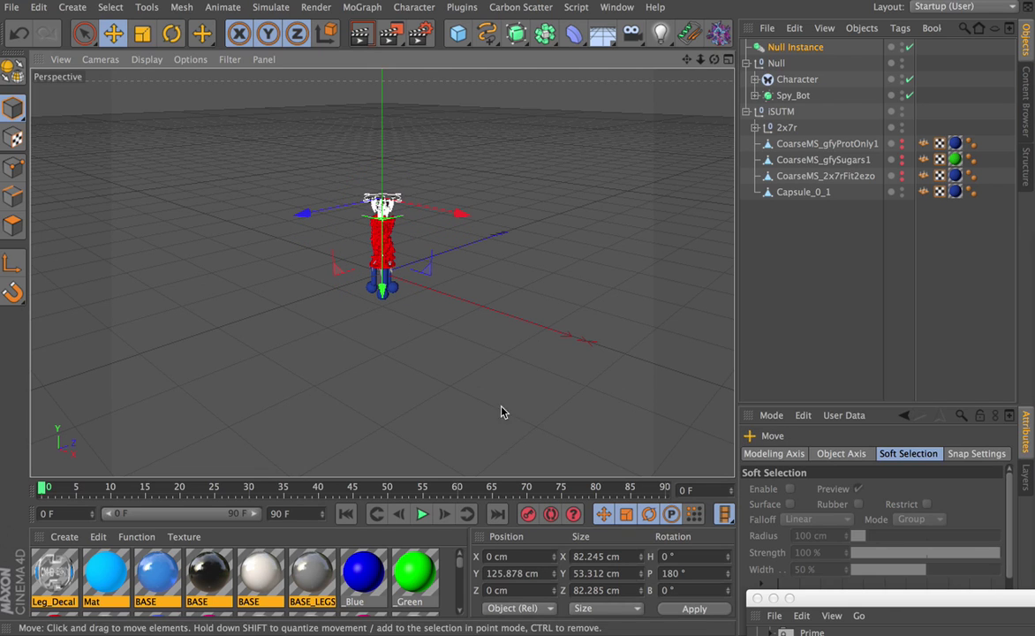
- Play and frame the robot, then enable Render Instance on the Null Instance
left_click(422, 514)
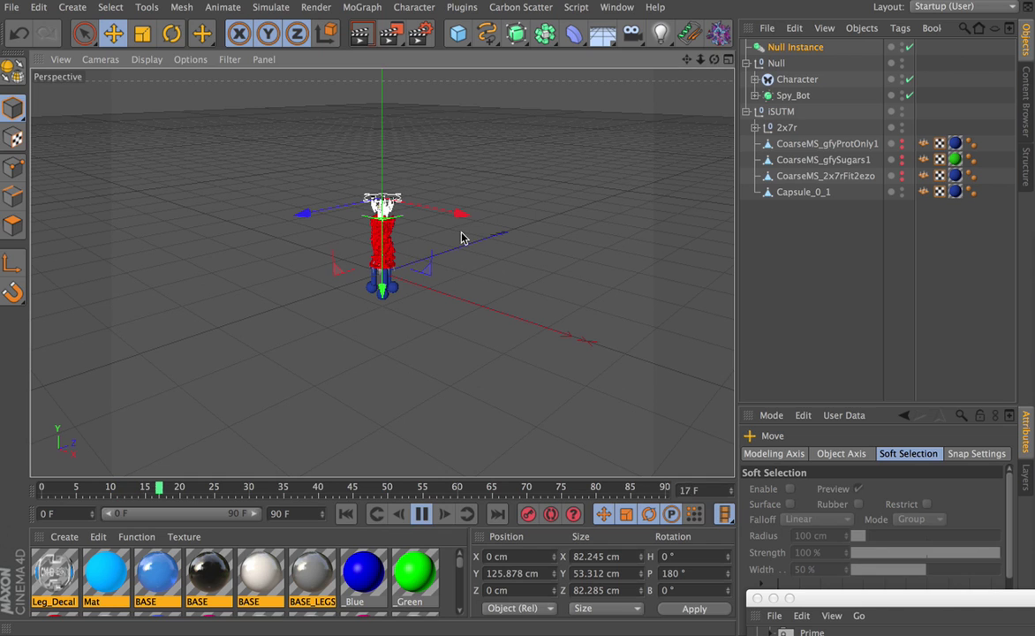
key("h")
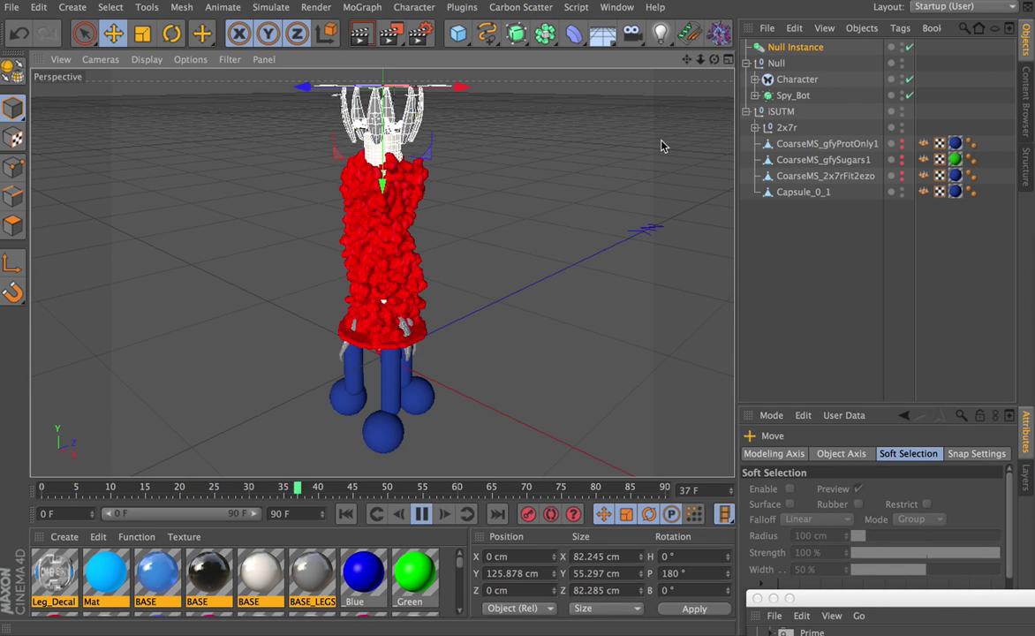
left_click(787, 47)
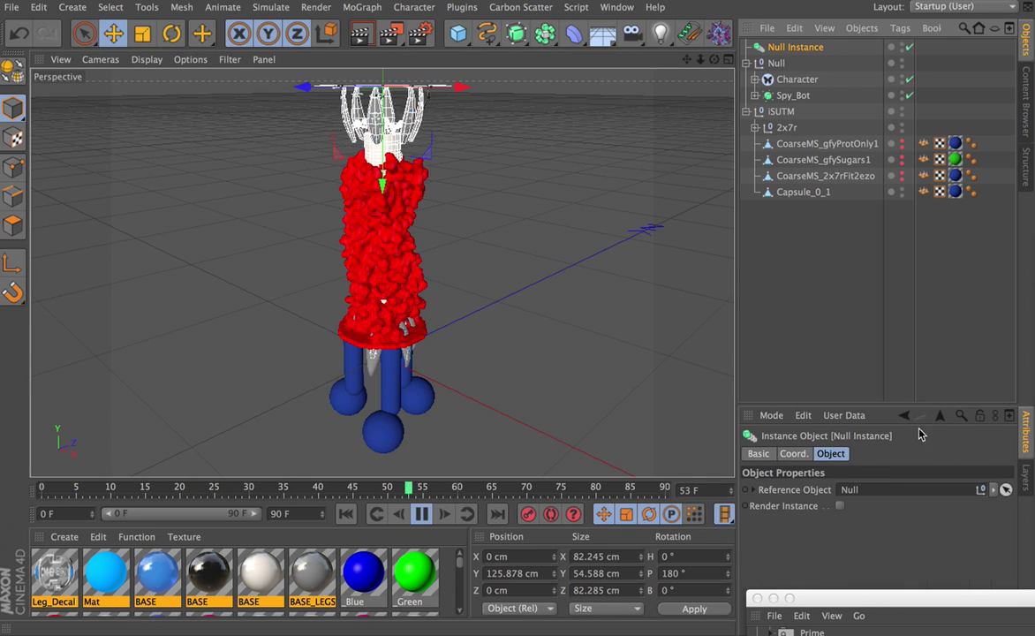
left_click(841, 507)
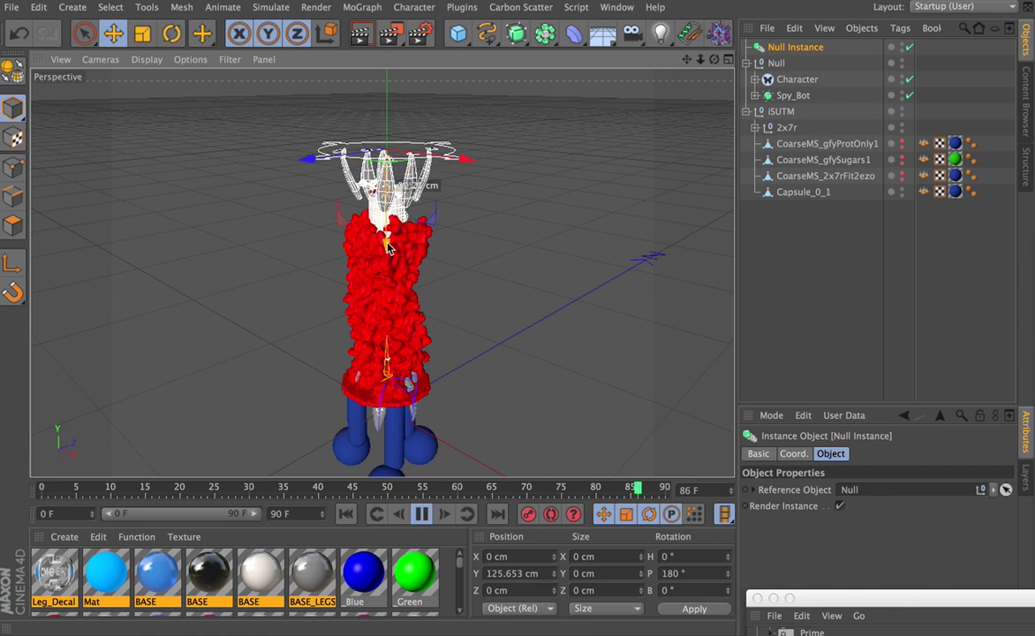
- Set the Null Instance's scale to 3 on X, Y and Z
left_click(793, 454)
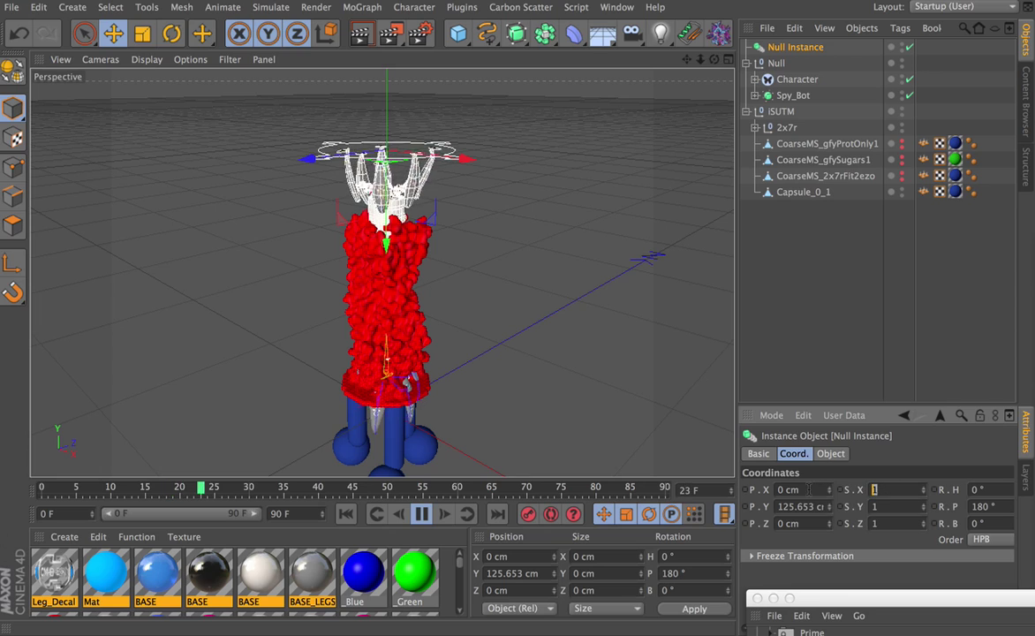
type("3")
key("Tab")
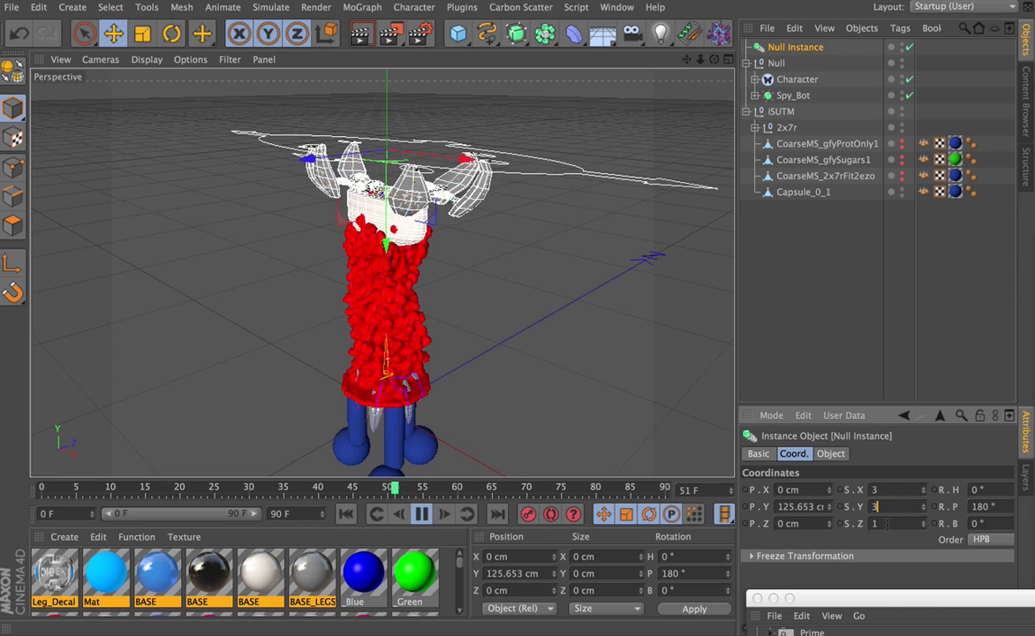
type("3")
key("Return")
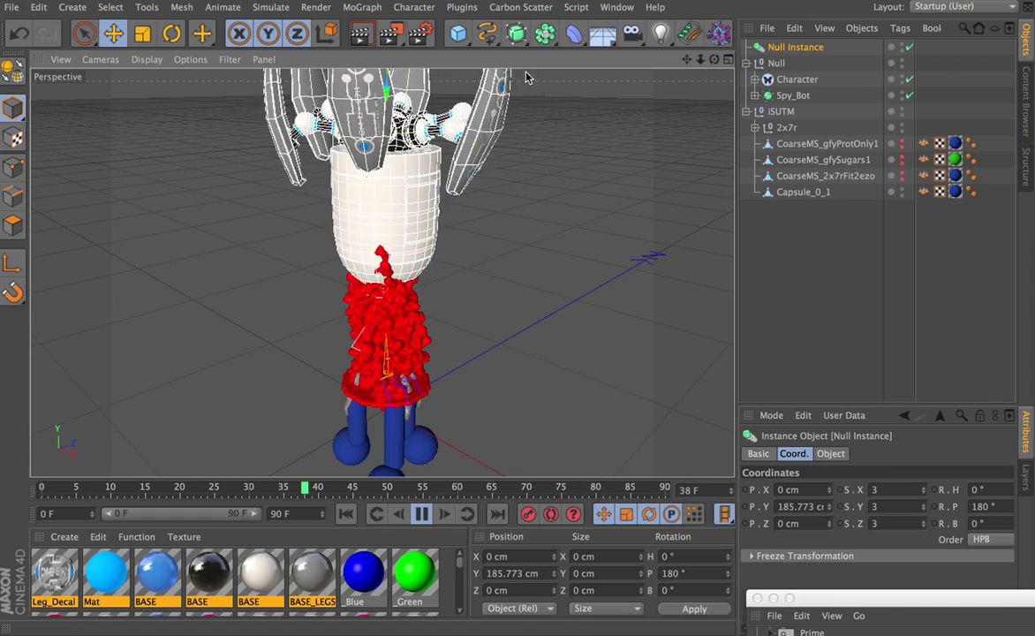
mouse_move(698, 62)
left_mouse_down()
mouse_move(705, 46)
mouse_move(699, 63)
left_mouse_up()
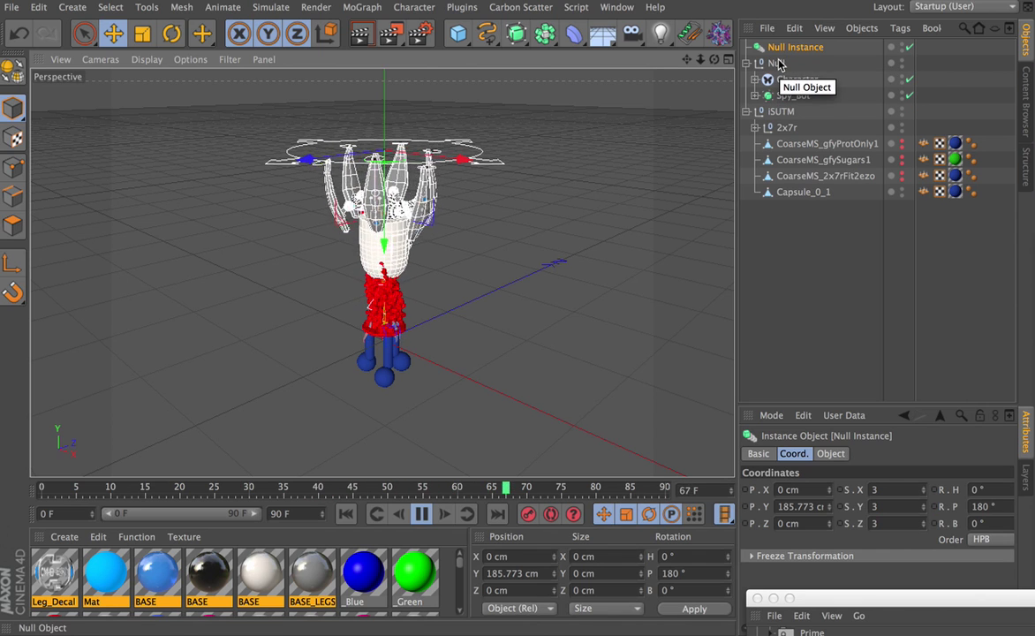
- Nest the Null Instance inside iSUTM and select Null through iSUTM
left_click_drag(781, 50, 783, 123)
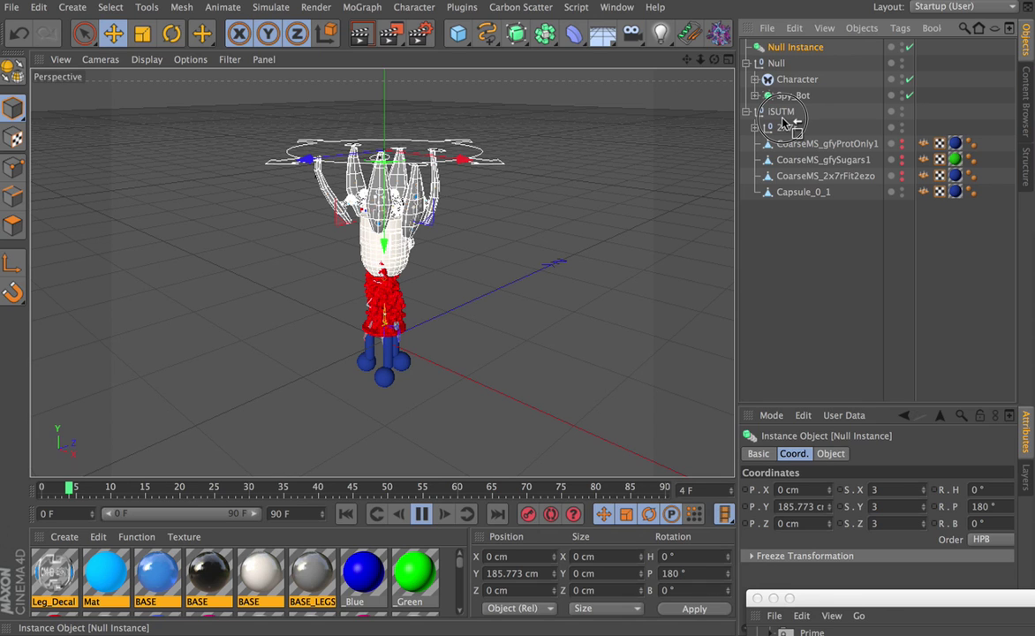
left_click_drag(784, 124, 783, 113)
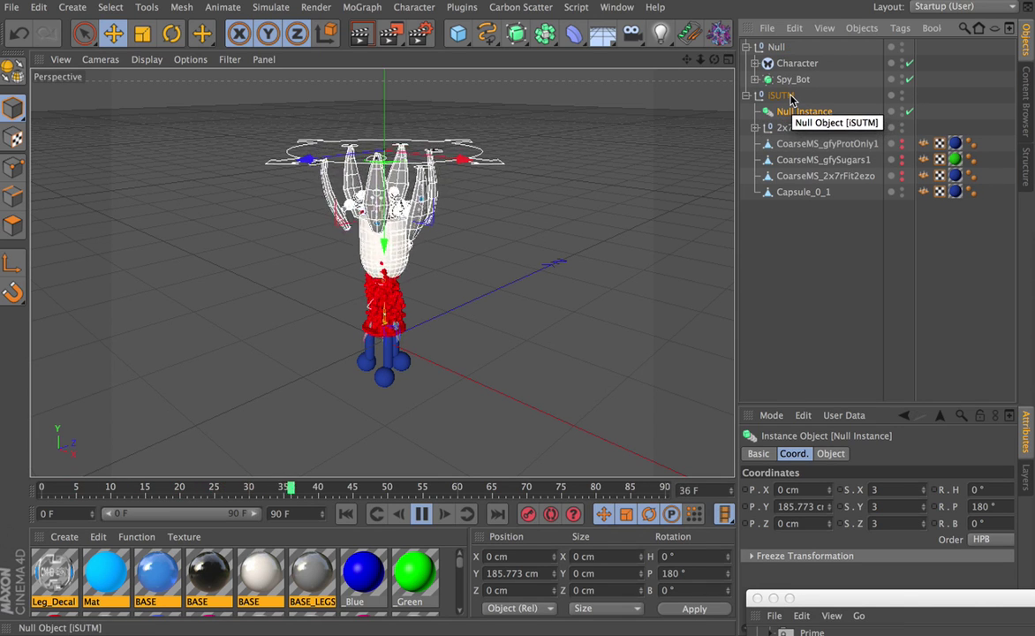
left_click(783, 95)
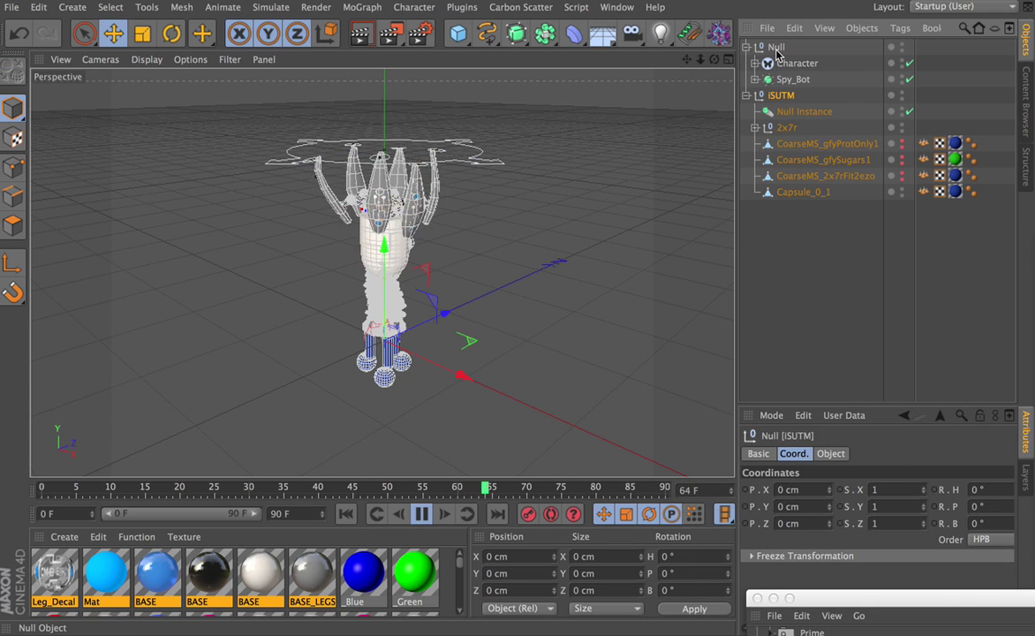
left_click(777, 48, "shift")
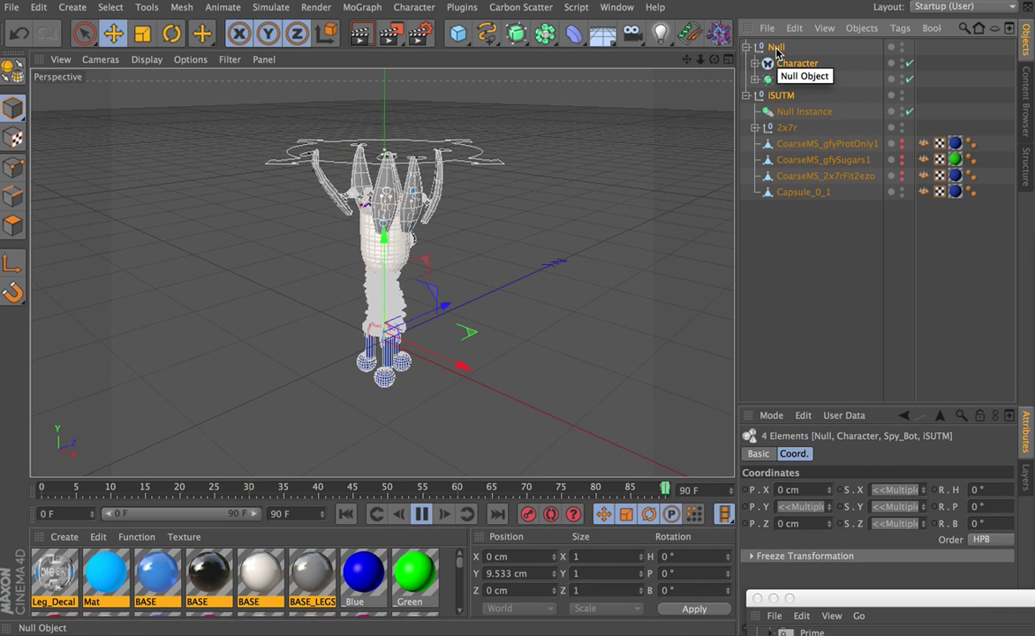
left_click(624, 15)
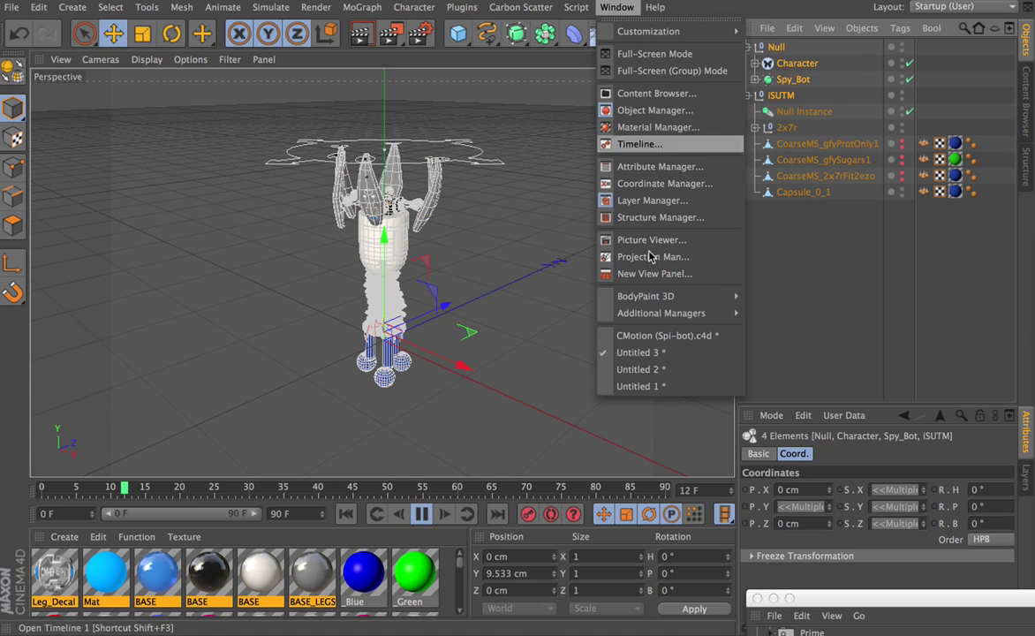
- Paste the spy-bot Null and iSUTM into the HIV scene, then select the old Light through Capsule_0_1
left_click(663, 389)
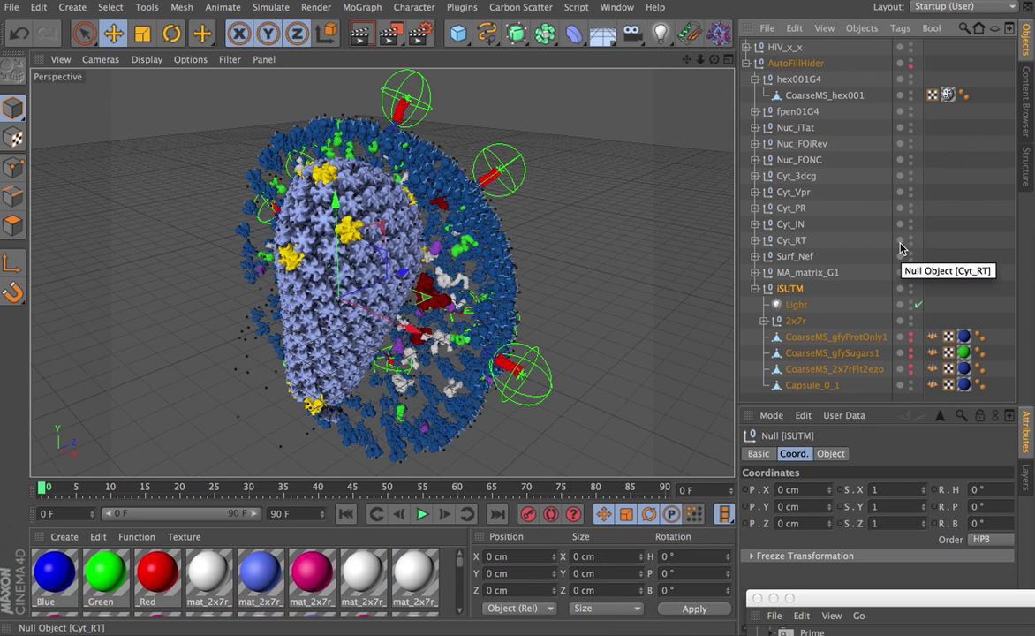
key("ctrl+v")
left_click_drag(775, 52, 786, 294)
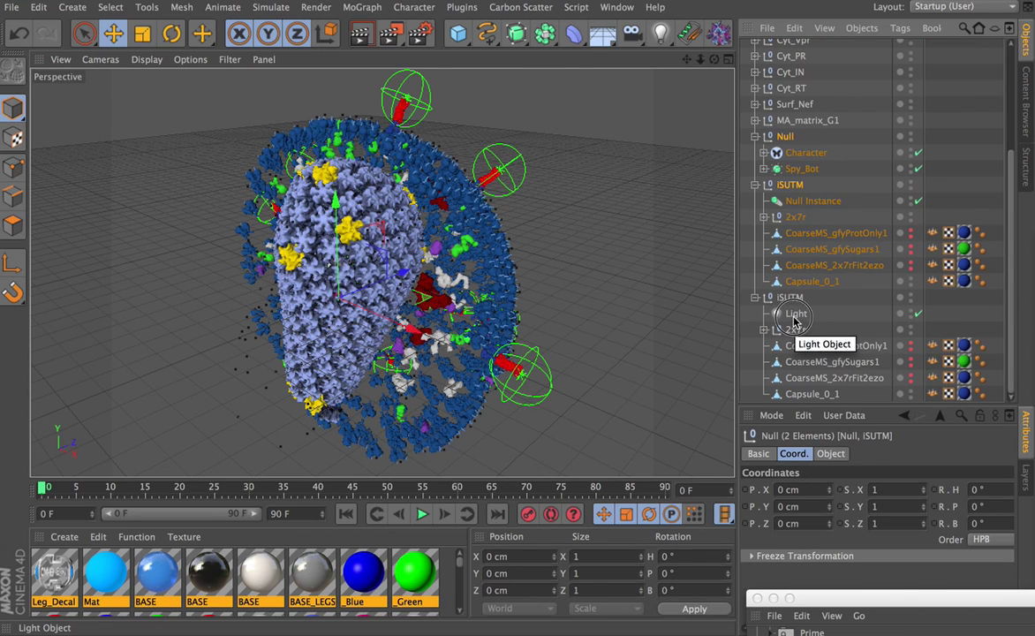
left_click(795, 314)
left_click(808, 395, "shift")
- Delete the duplicate ingredient objects and move the new iSUTM into the original iSUTM
key("Delete")
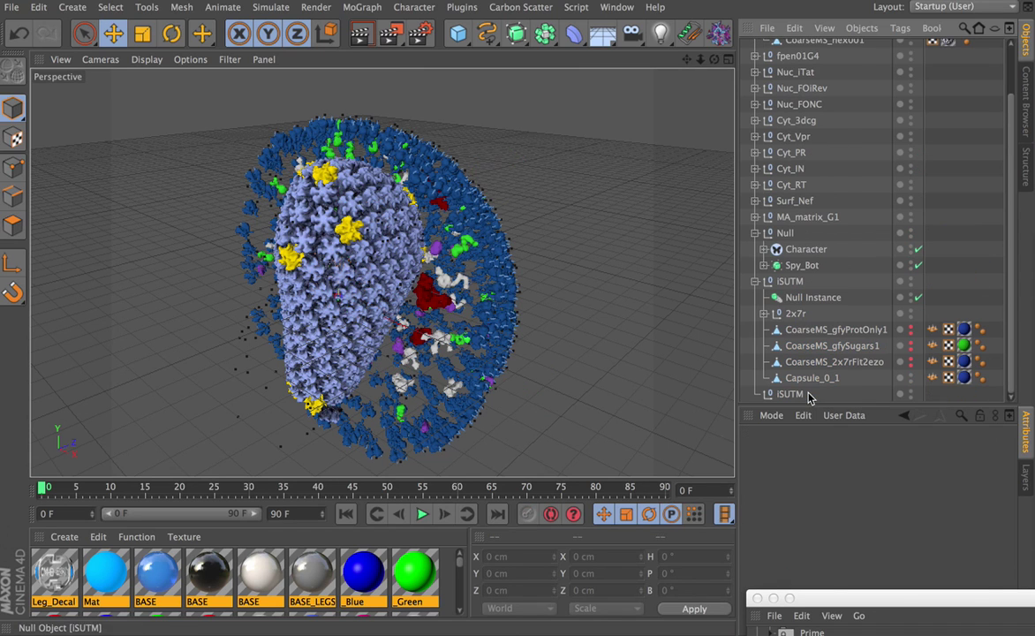
left_click_drag(790, 282, 796, 395)
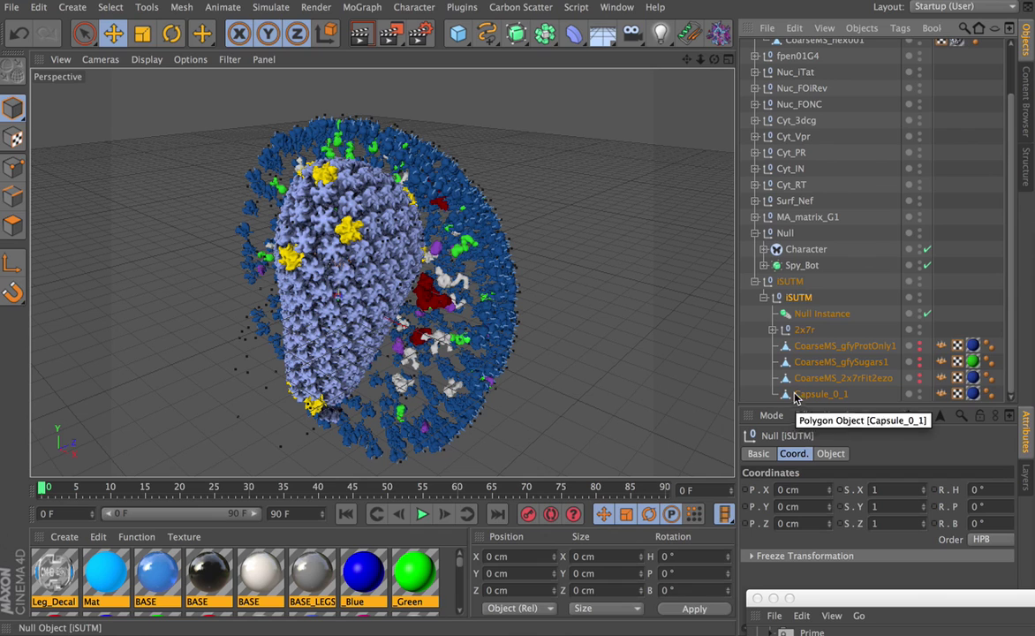
left_click(578, 196)
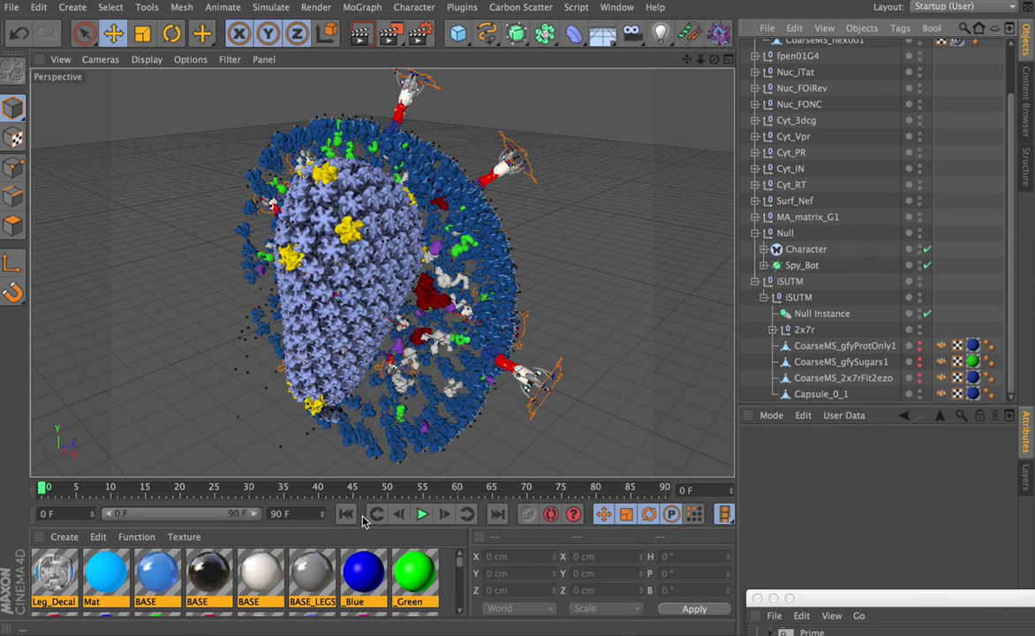
- Play the animation, frame a capsule carrying a spy-bot, and orbit around it
left_click(423, 516)
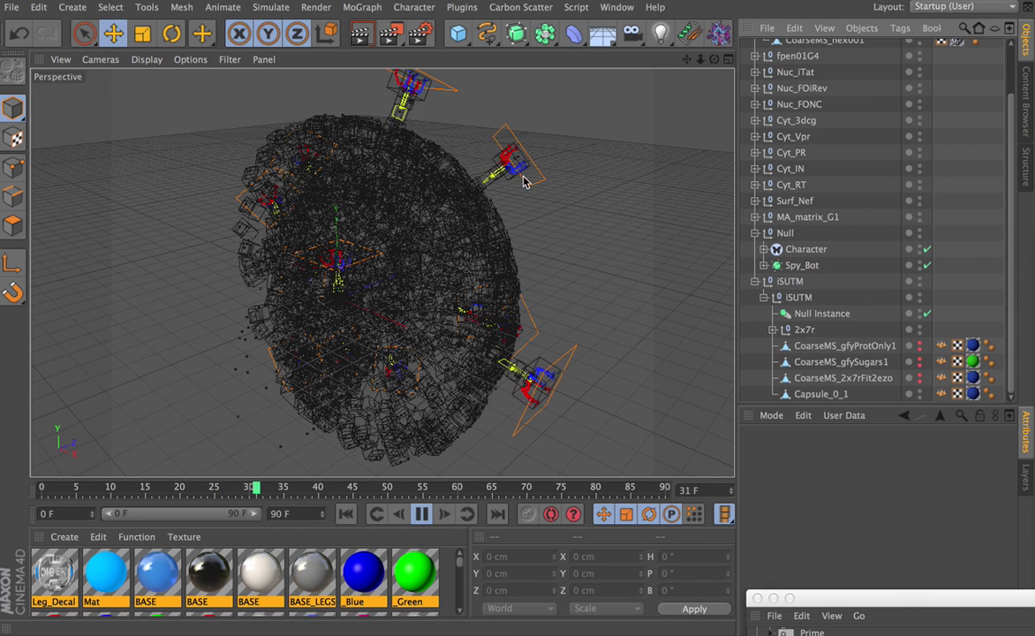
left_click(423, 514)
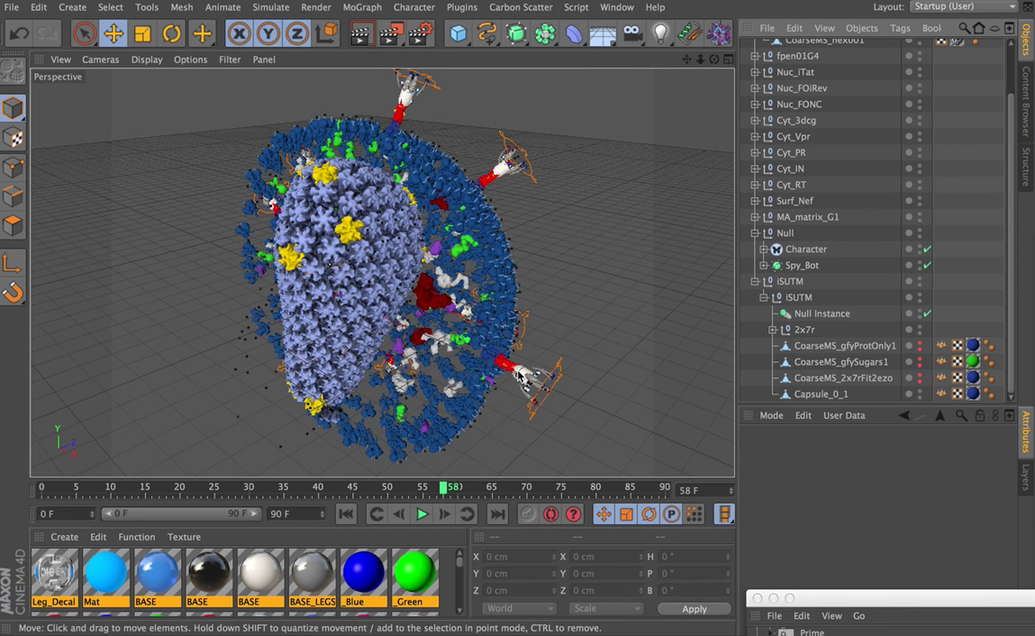
left_click(528, 377)
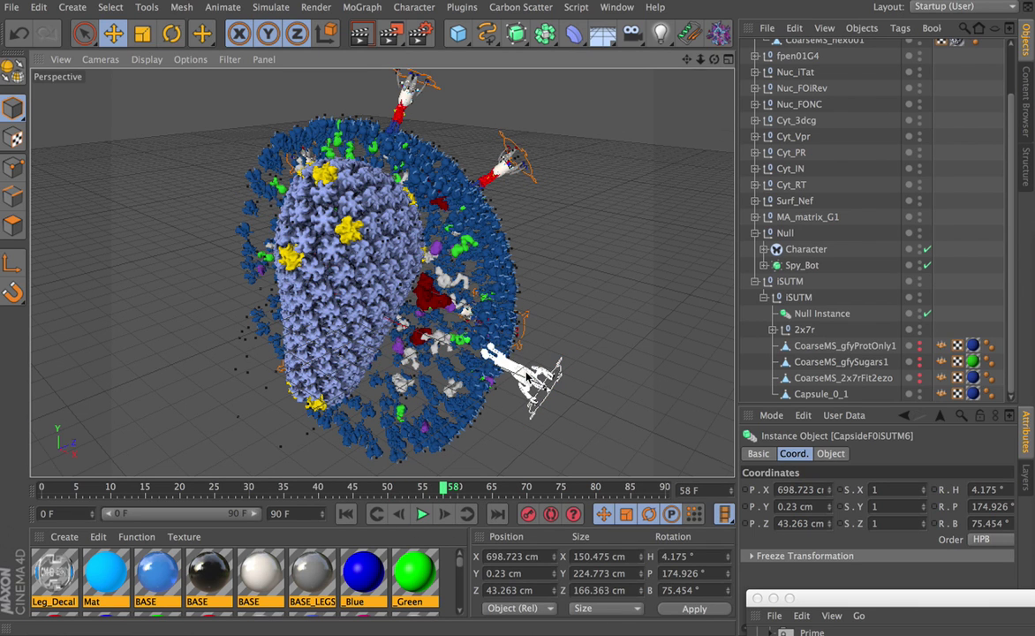
key("o")
left_click_drag(714, 59, 610, 59)
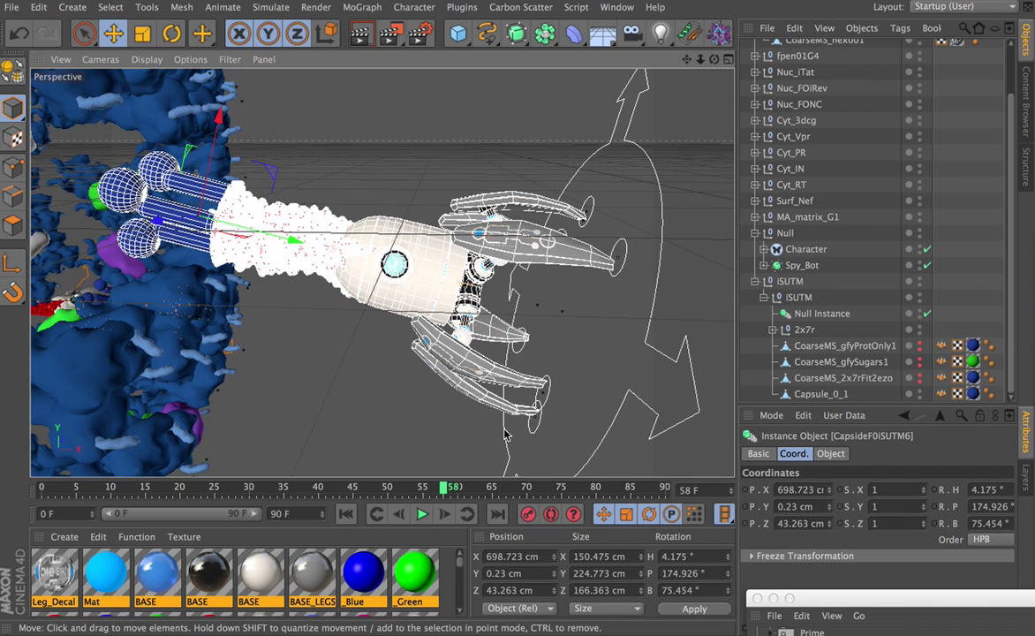
left_click(423, 514)
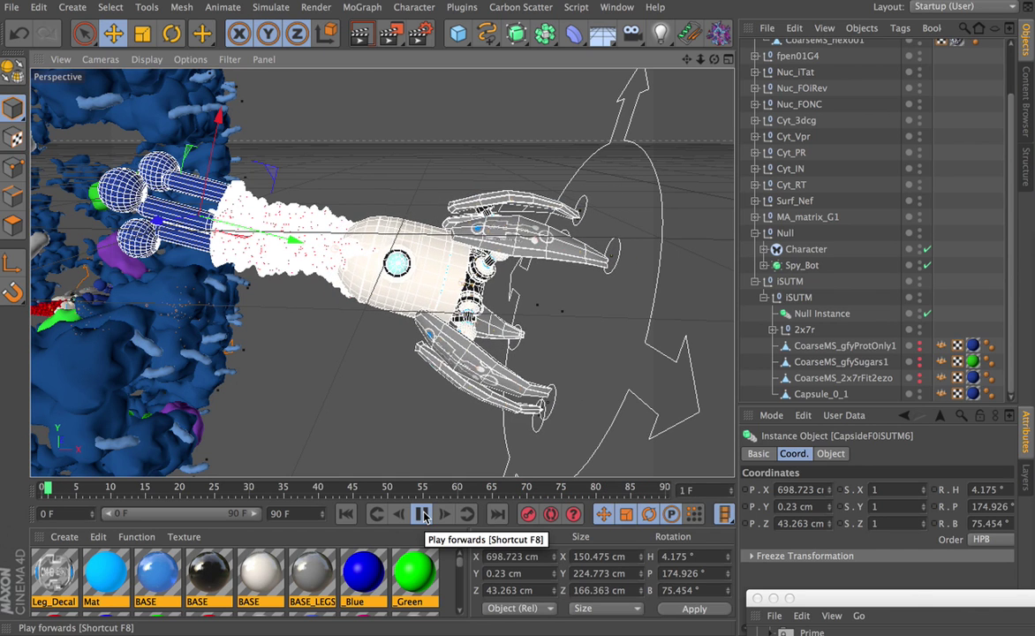
left_click(422, 514)
- Rewind to frame 0 and render the spy-bot on the HIV particle in the Perspective view
left_click(346, 514)
key("ctrl+r")
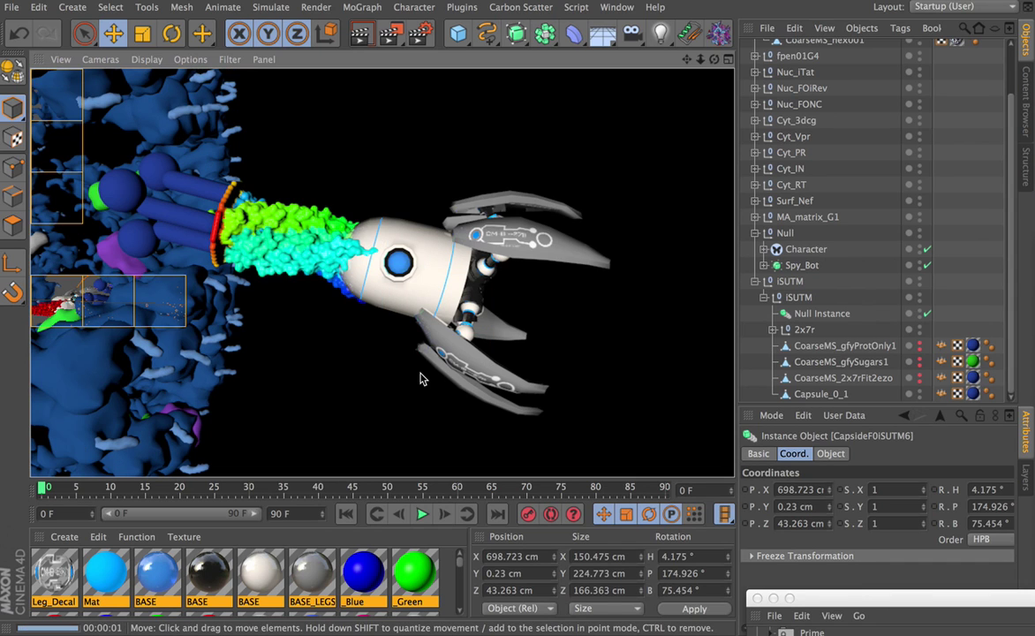